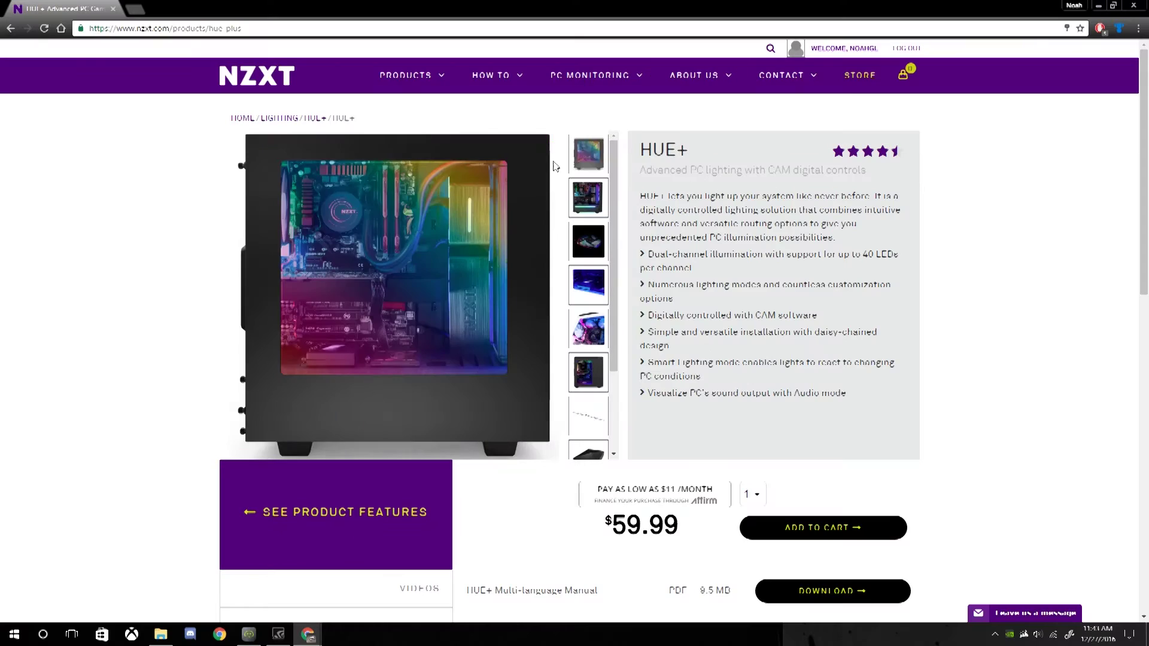
Highlight part of the HUE+ description, then show the fan photo as the main image.
left_click_drag(666, 197, 768, 224)
left_click(769, 224)
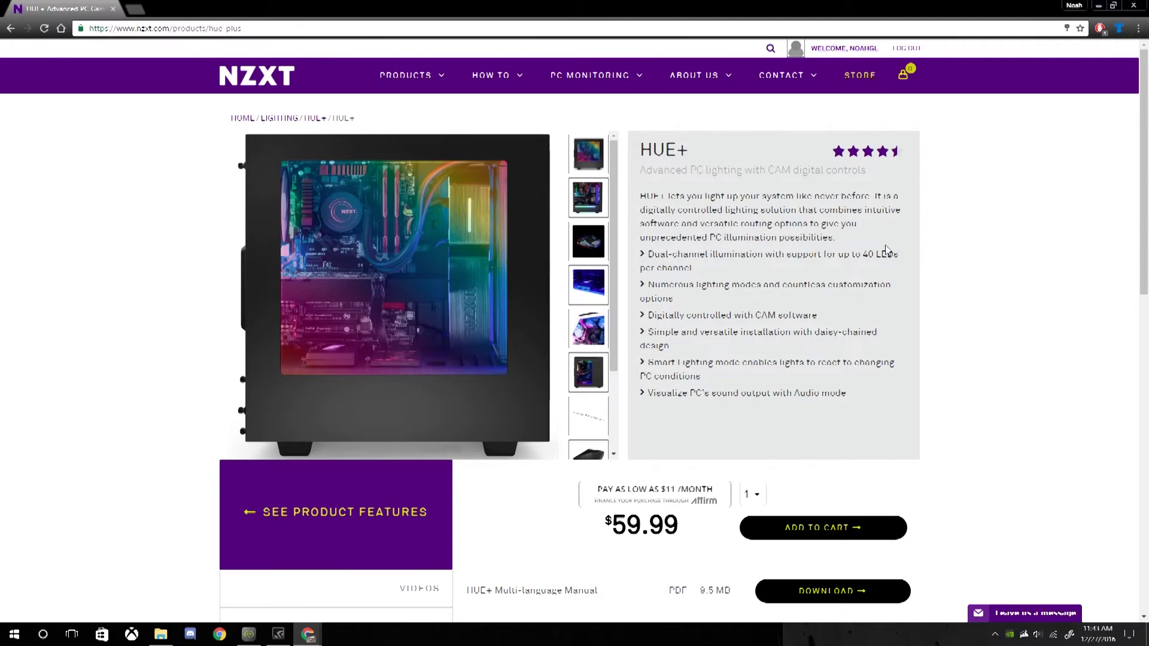
left_click(596, 254)
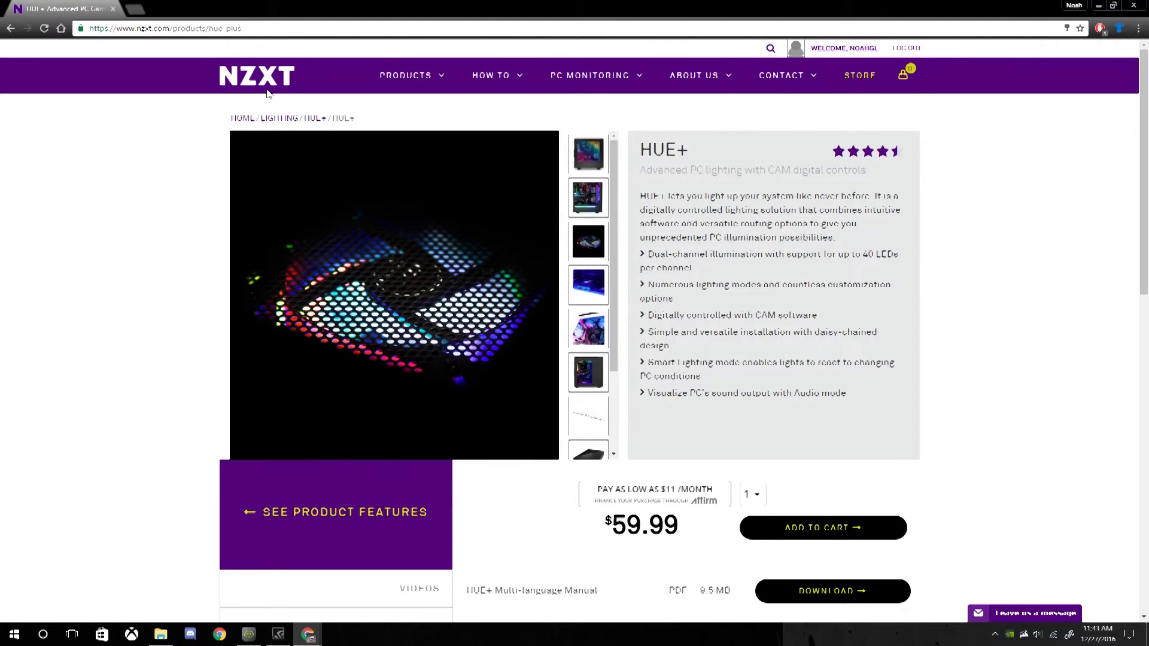
Select the page address and bring up the PC Monitoring menu's CAM downloads.
left_click_drag(228, 29, 122, 28)
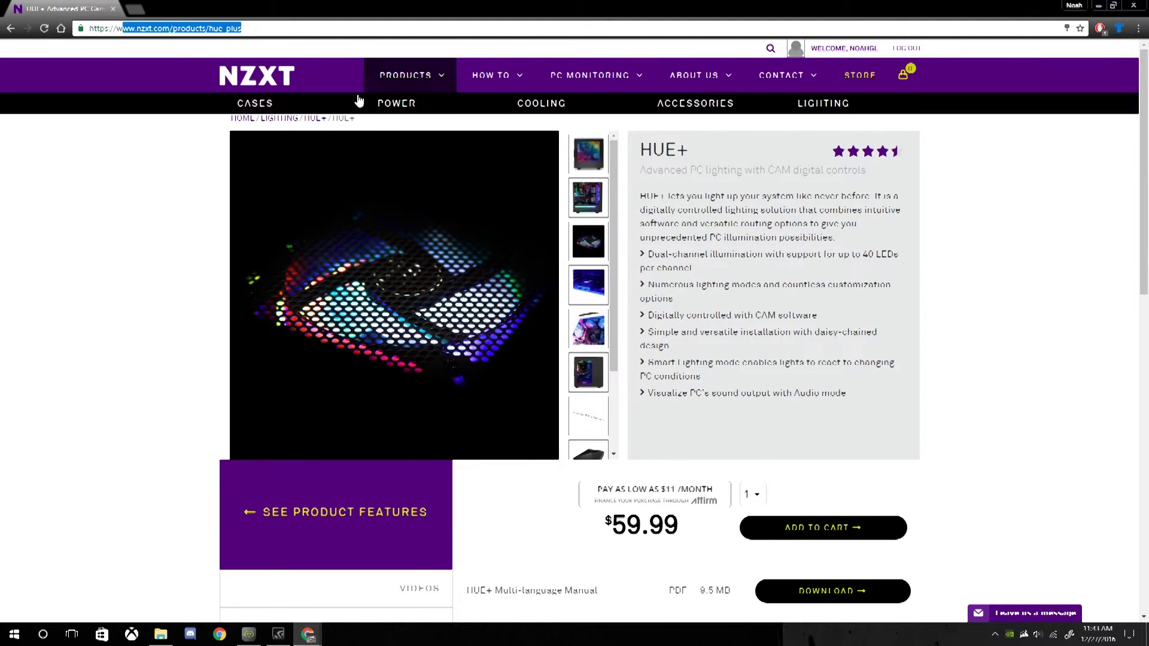
mouse_move(567, 73)
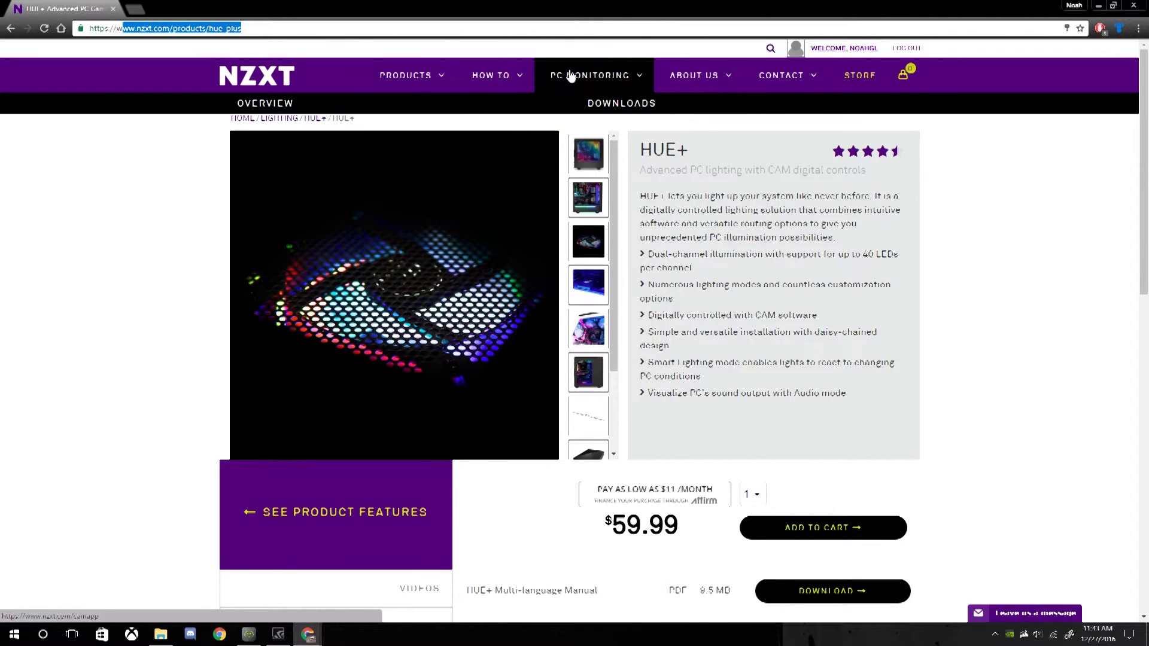
mouse_move(592, 105)
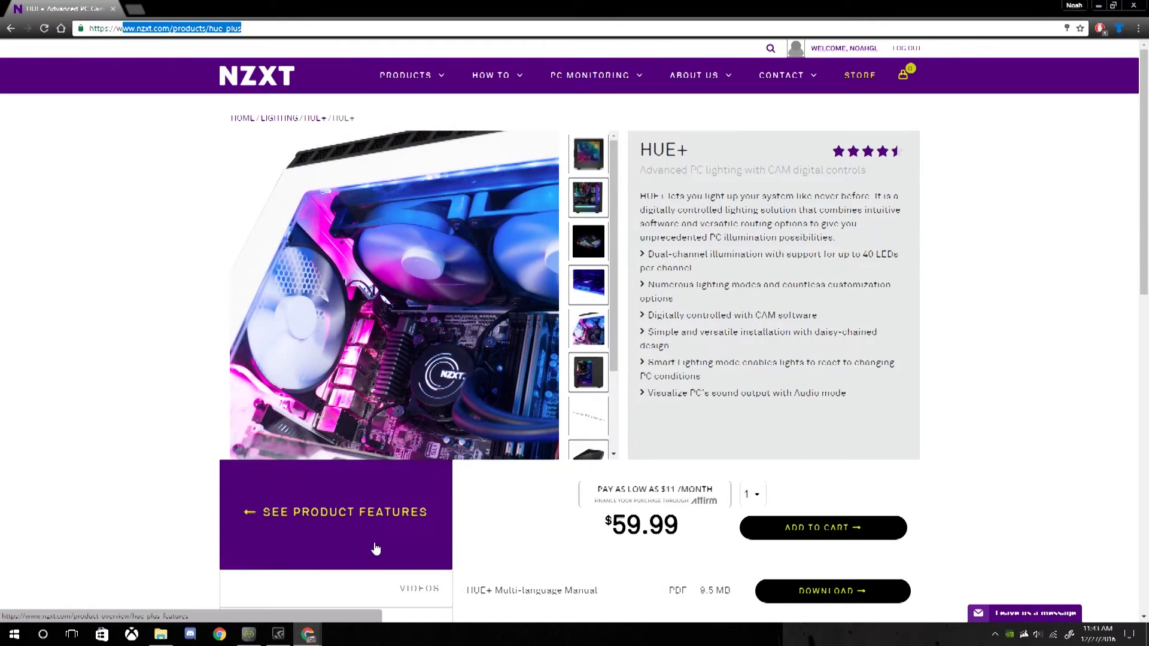
Bring up the NZXT CAM window from the taskbar and position it over the webpage.
left_click(247, 636)
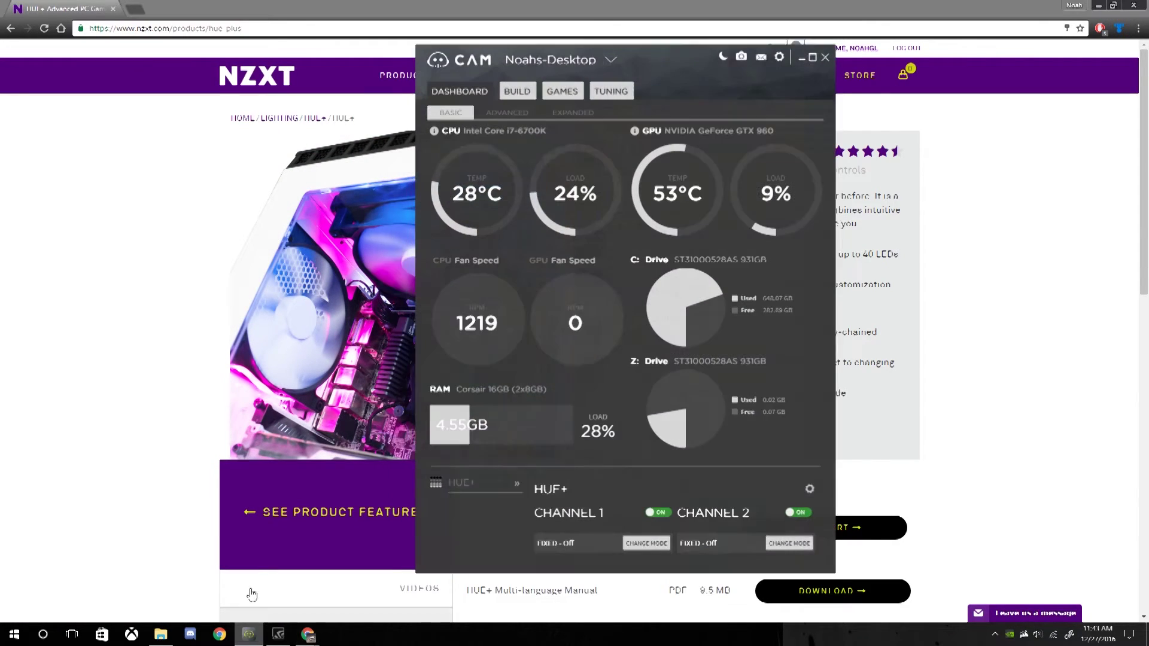
left_click_drag(678, 51, 633, 70)
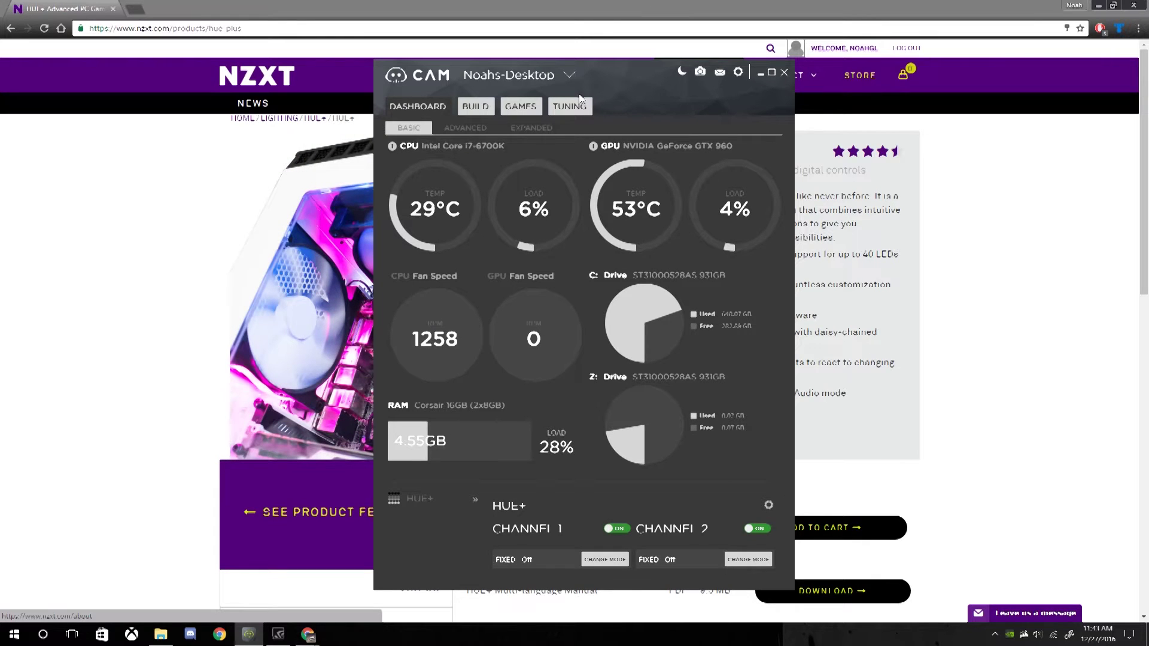
mouse_move(605, 74)
left_mouse_down()
mouse_move(619, 73)
mouse_move(611, 76)
left_mouse_up()
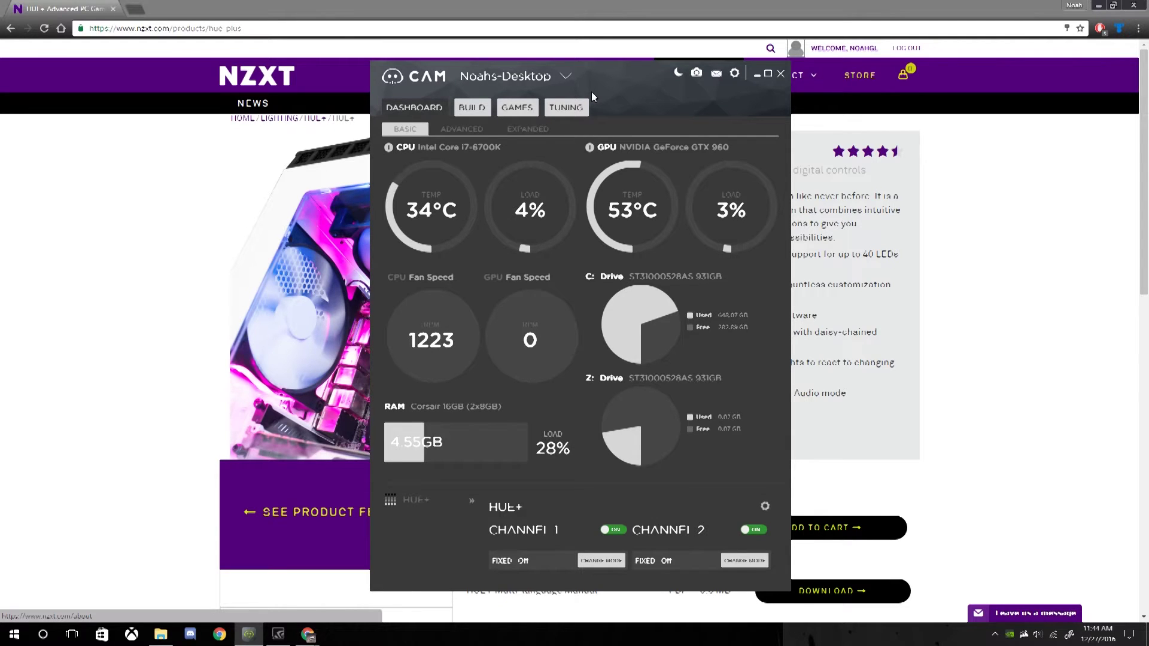
mouse_move(621, 66)
left_mouse_down()
mouse_move(557, 91)
mouse_move(617, 58)
mouse_move(674, 70)
mouse_move(637, 72)
left_mouse_up()
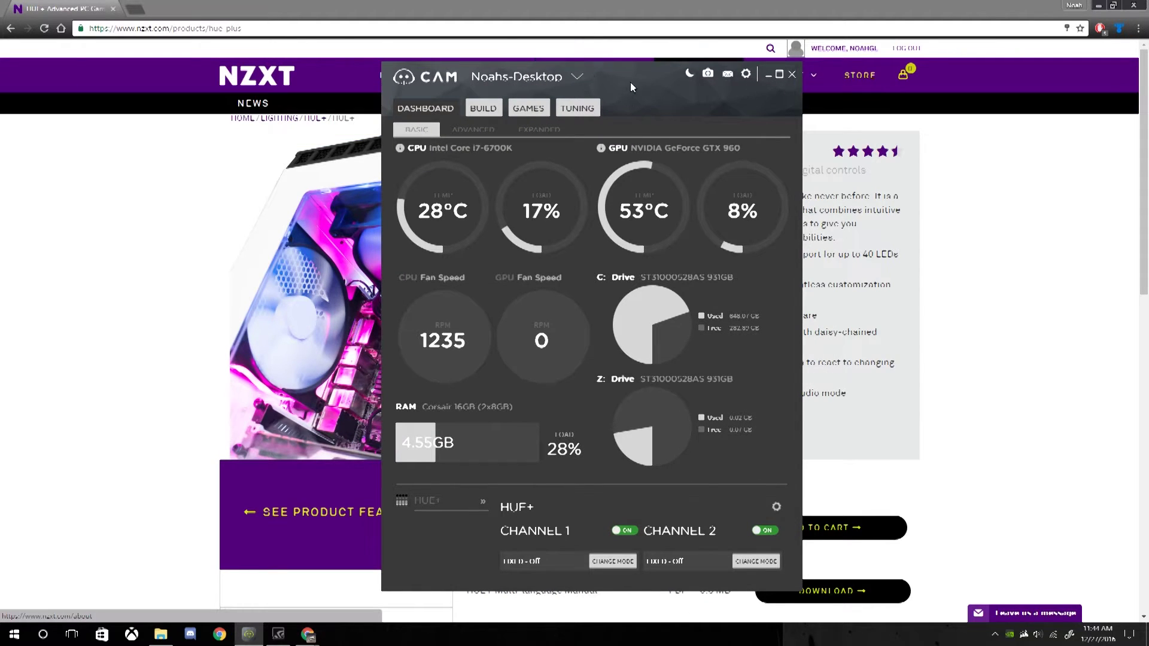
left_click_drag(630, 81, 686, 80)
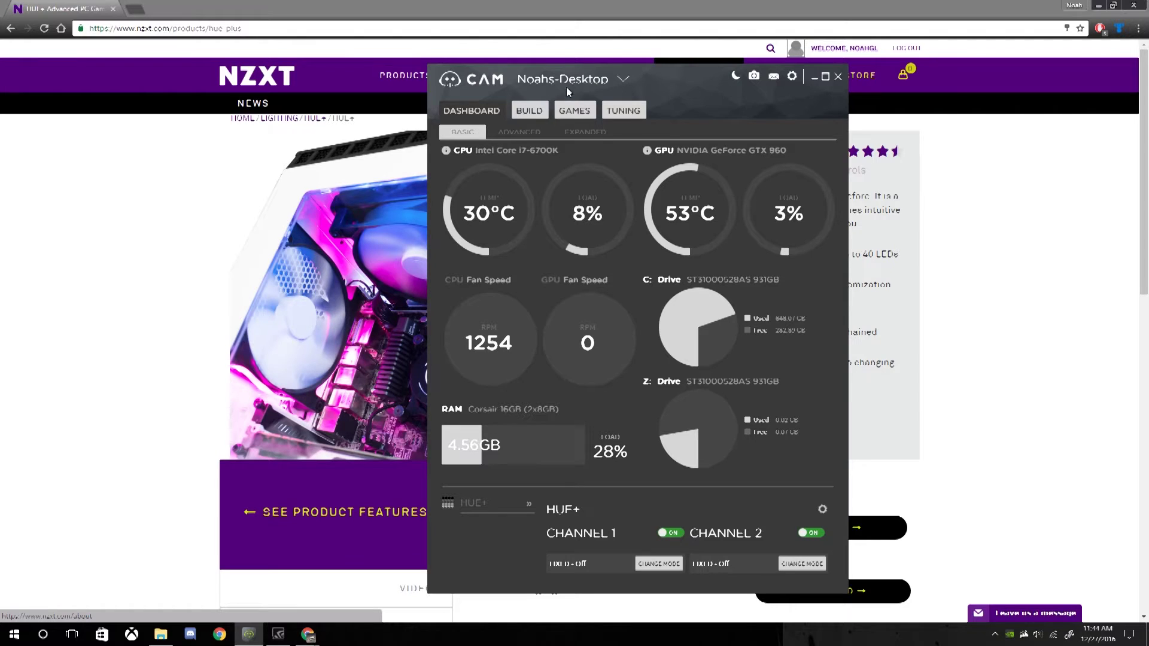
mouse_move(664, 76)
left_mouse_down()
mouse_move(623, 90)
mouse_move(552, 52)
mouse_move(655, 68)
left_mouse_up()
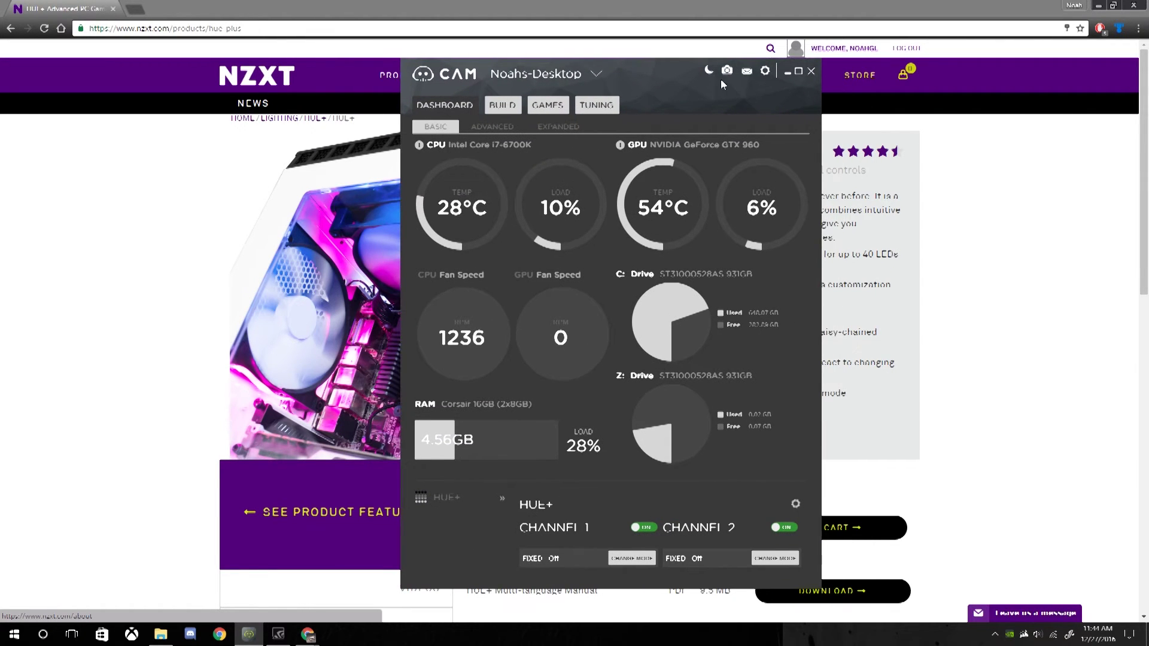
left_click_drag(655, 77, 544, 71)
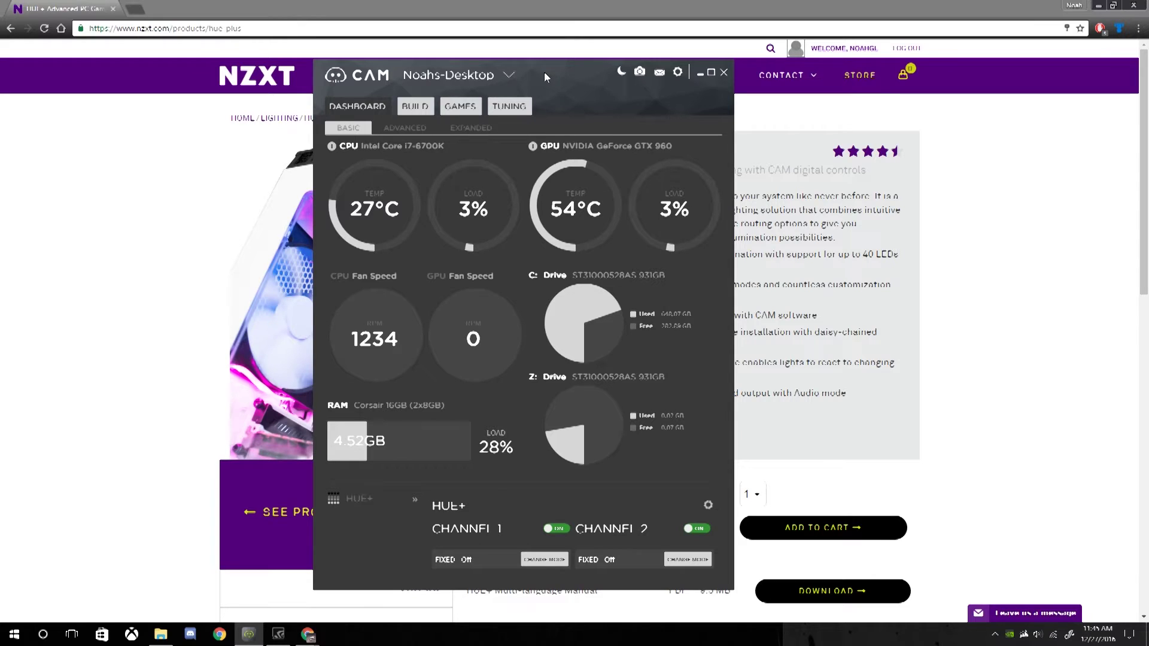
left_click_drag(522, 101, 573, 104)
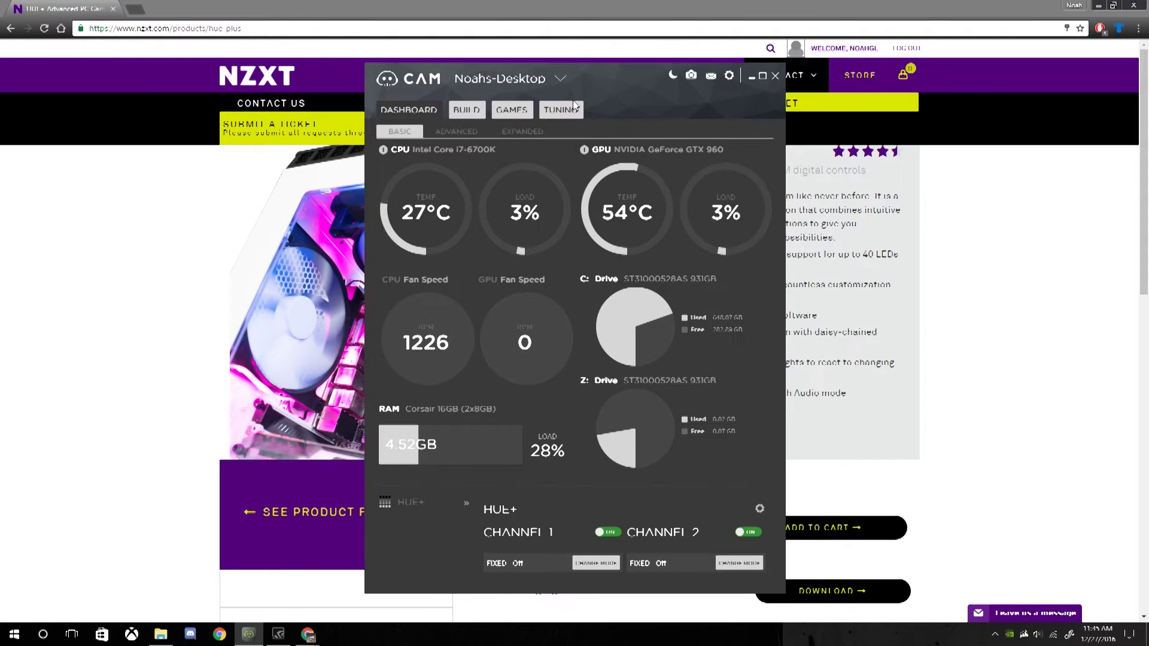
Show the ADVANCED view with per-core CPU and GPU temperature and load graphs.
left_click(455, 131)
left_click(399, 131)
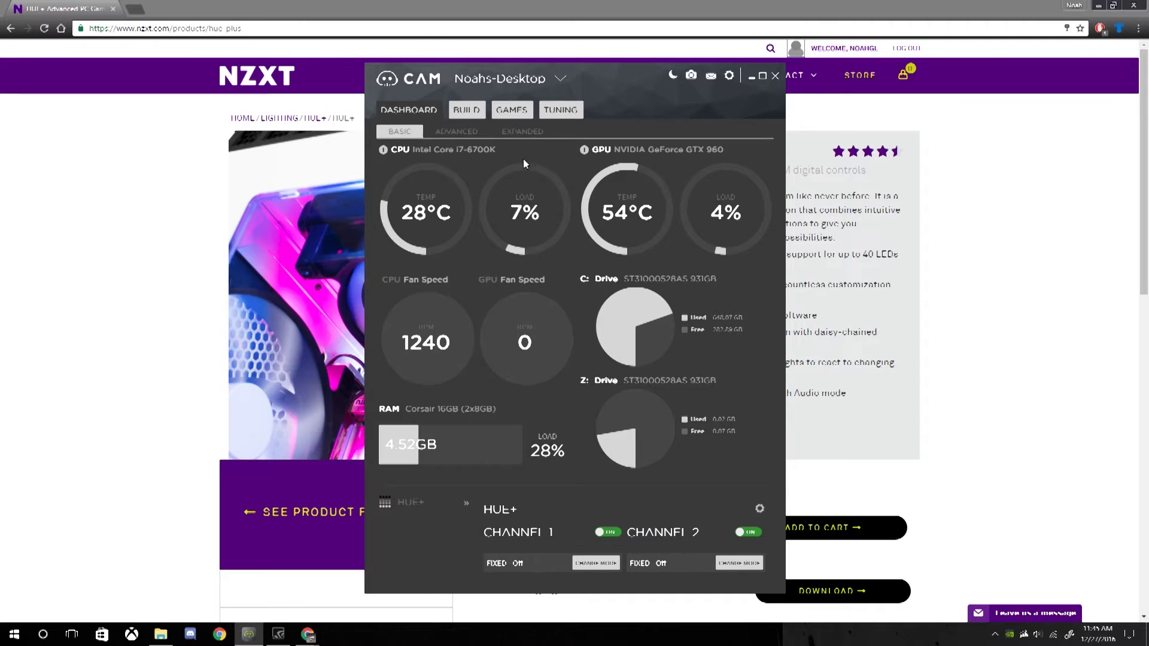
left_click(454, 132)
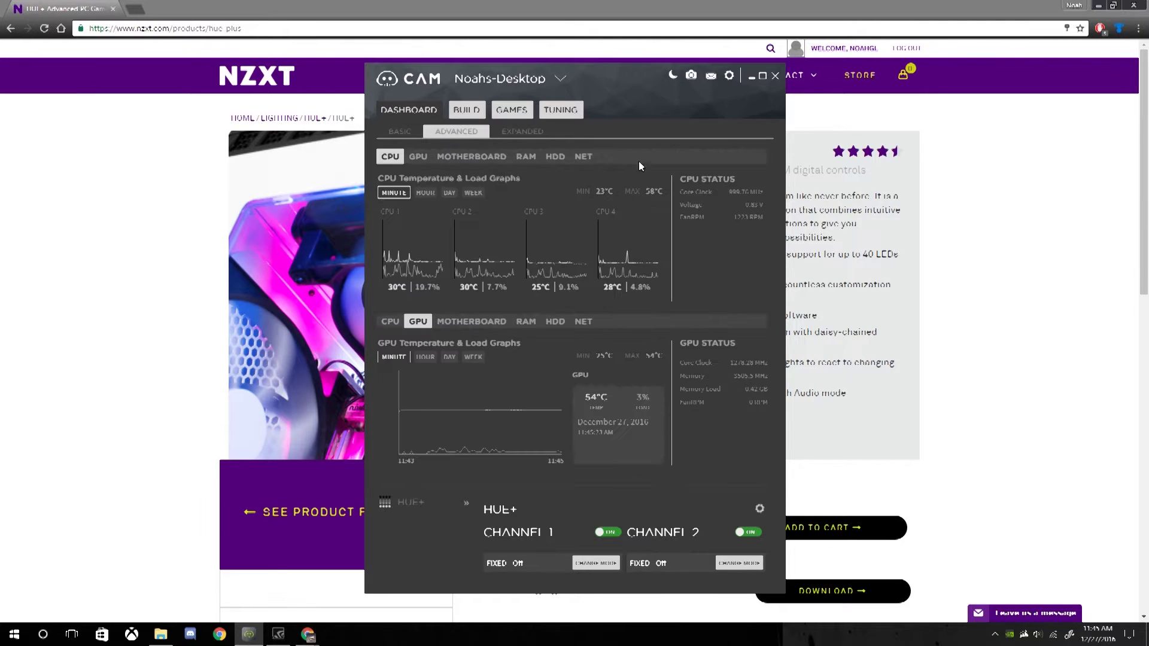
Return to basic gauges, view the expanded stats, then restore and reposition the compact window.
left_click(404, 139)
left_click(767, 76)
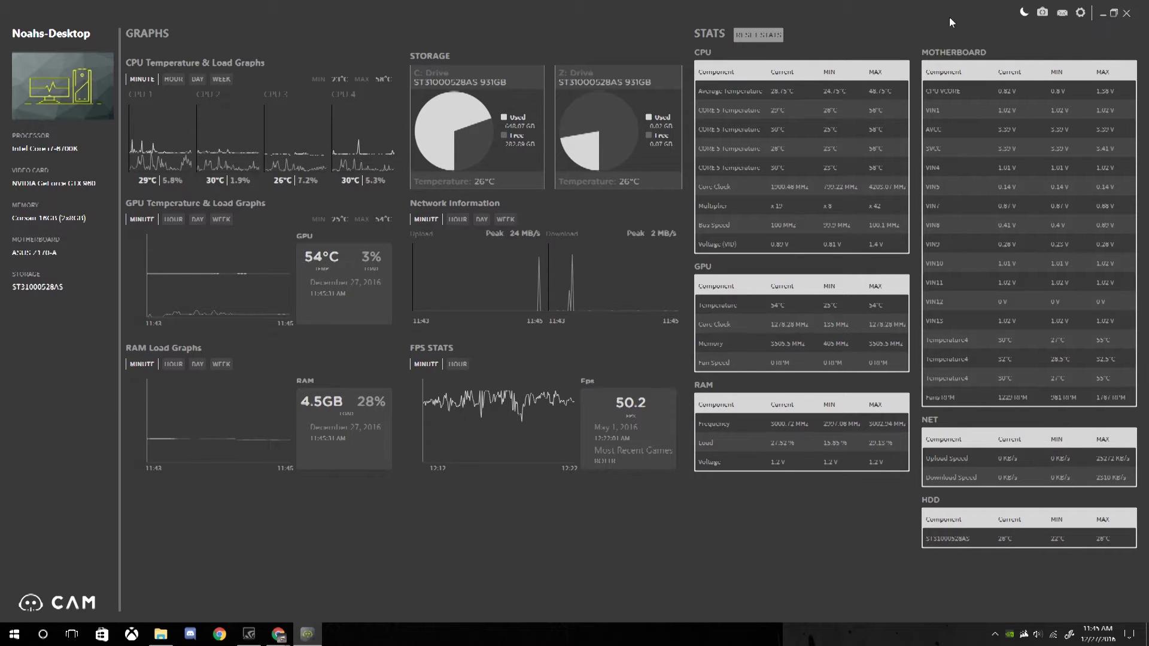
left_click(1122, 13)
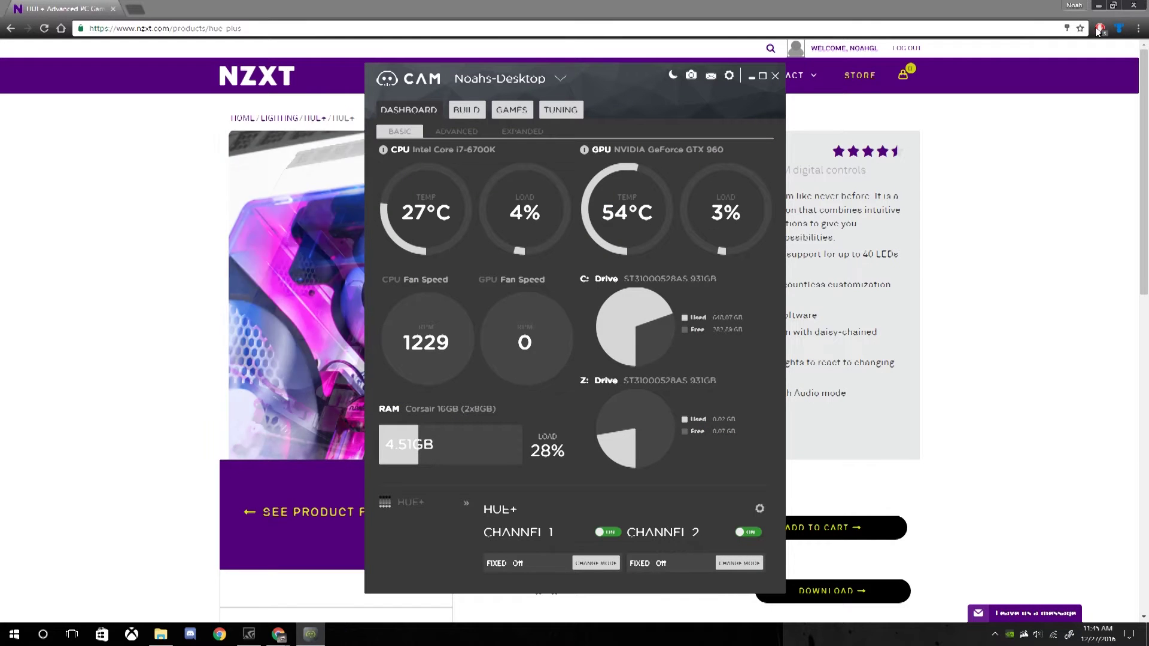
left_click_drag(649, 81, 591, 92)
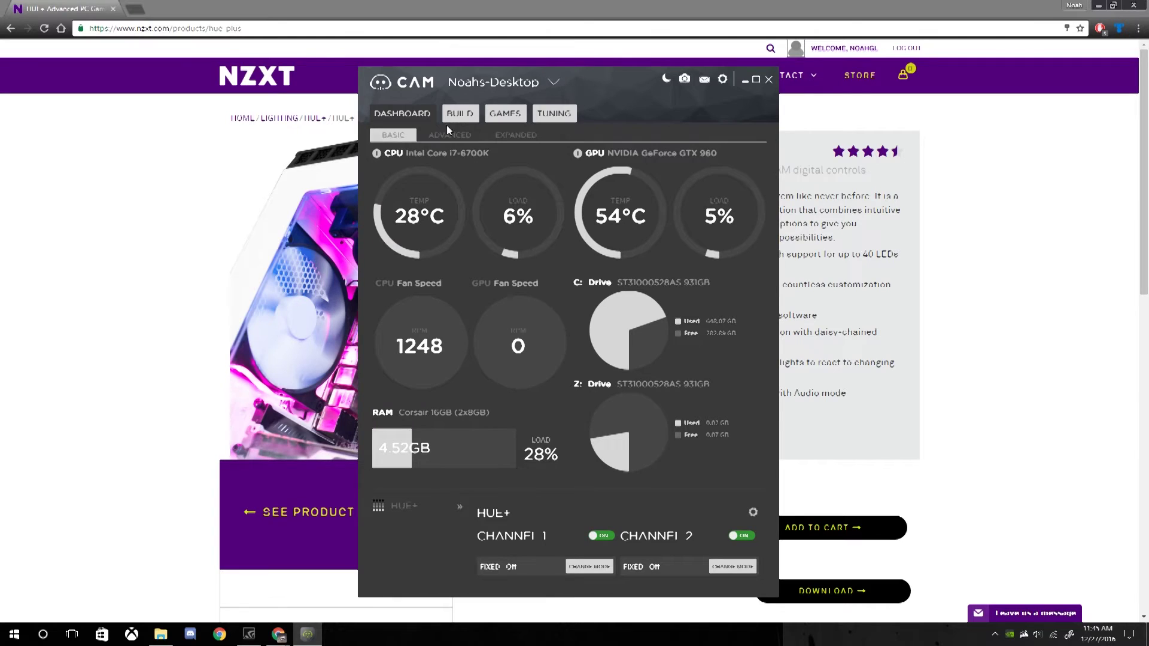
left_click(542, 118)
Visit the GPU overclocking, build and games pages, then return to the HUE+ lighting controls.
left_click(495, 138)
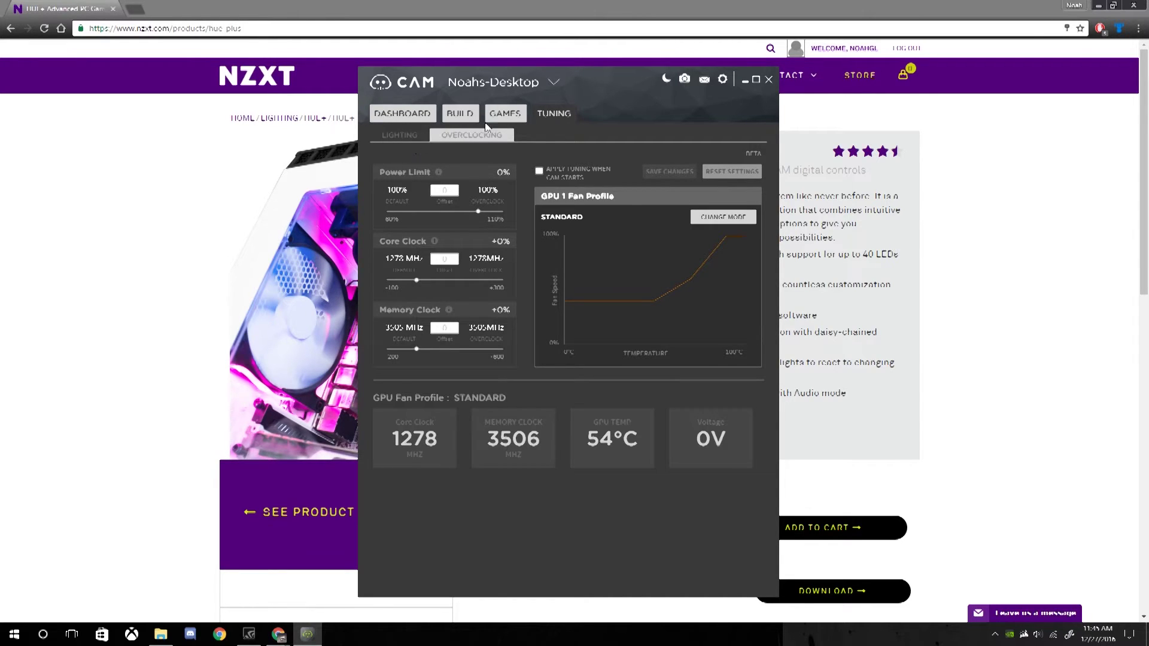
left_click(412, 137)
left_click(459, 117)
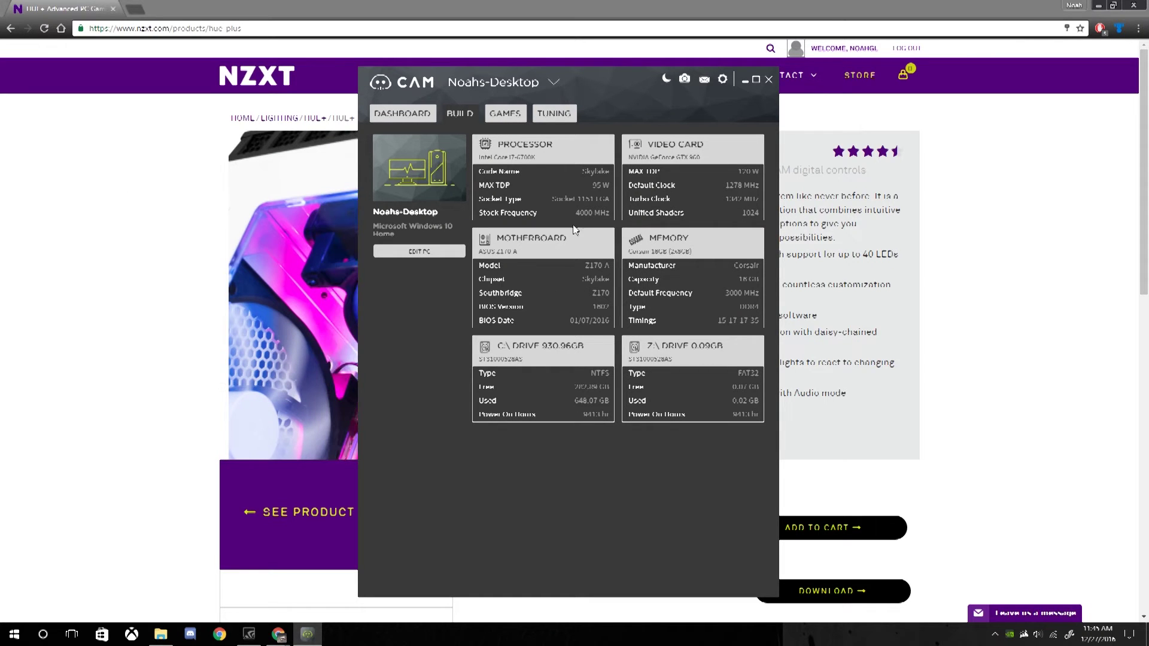
left_click(489, 115)
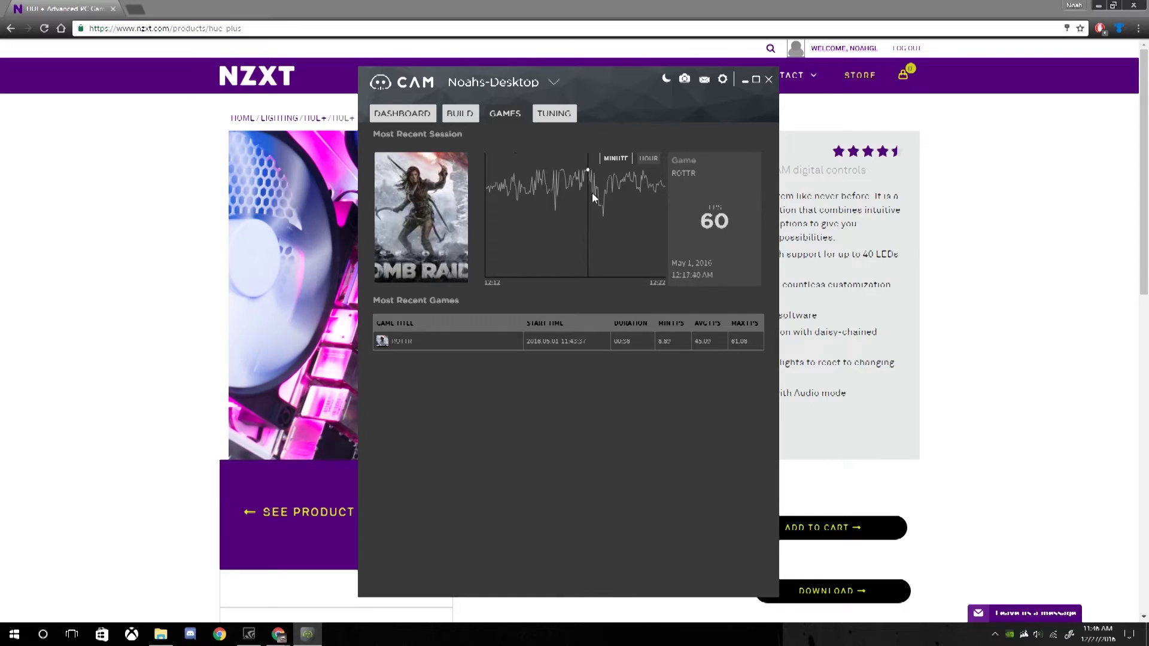
left_click(558, 115)
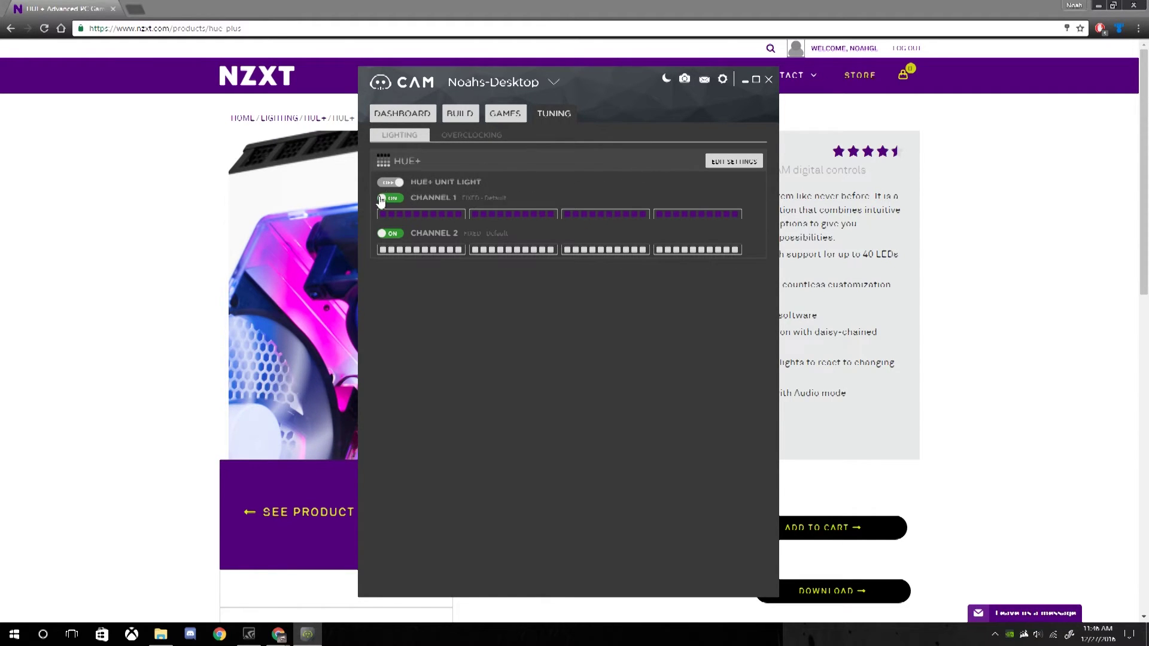
Set Channel 1 to the Solid profile in pure red (255, 0, 0) and save it.
left_click(748, 163)
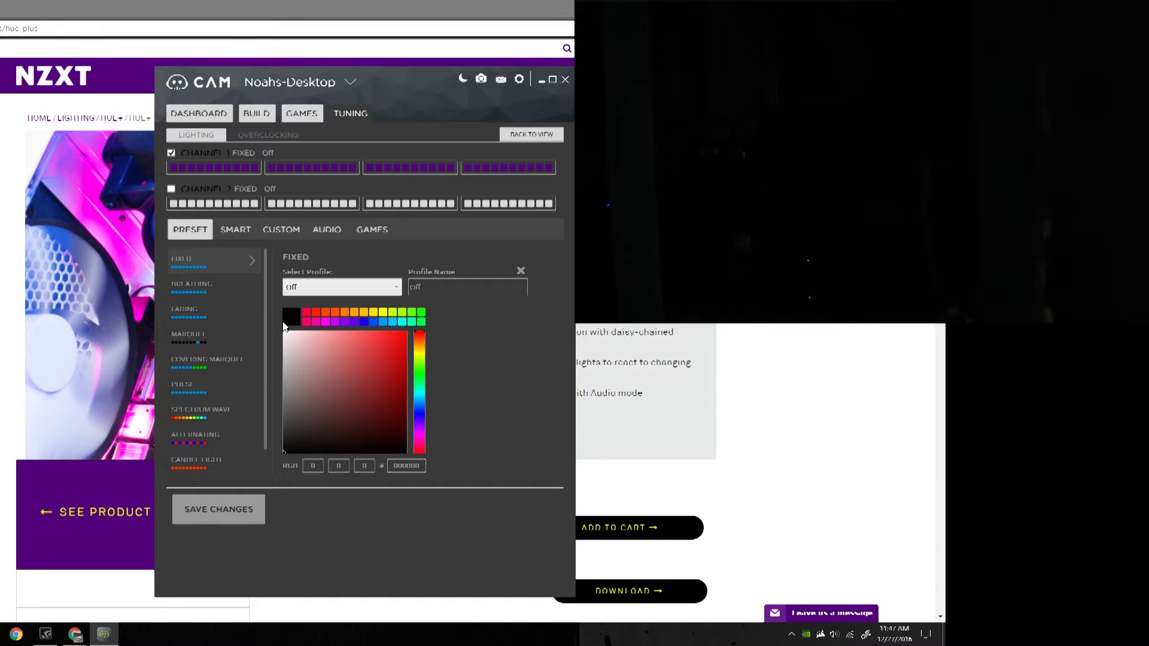
left_click(358, 290)
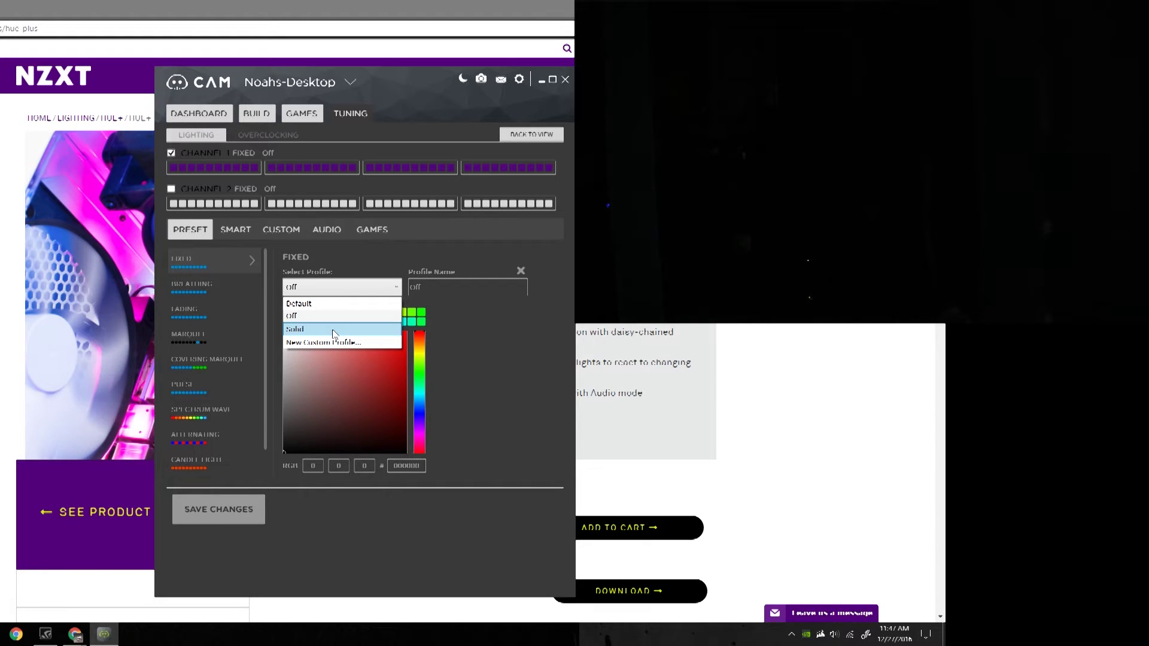
left_click(333, 330)
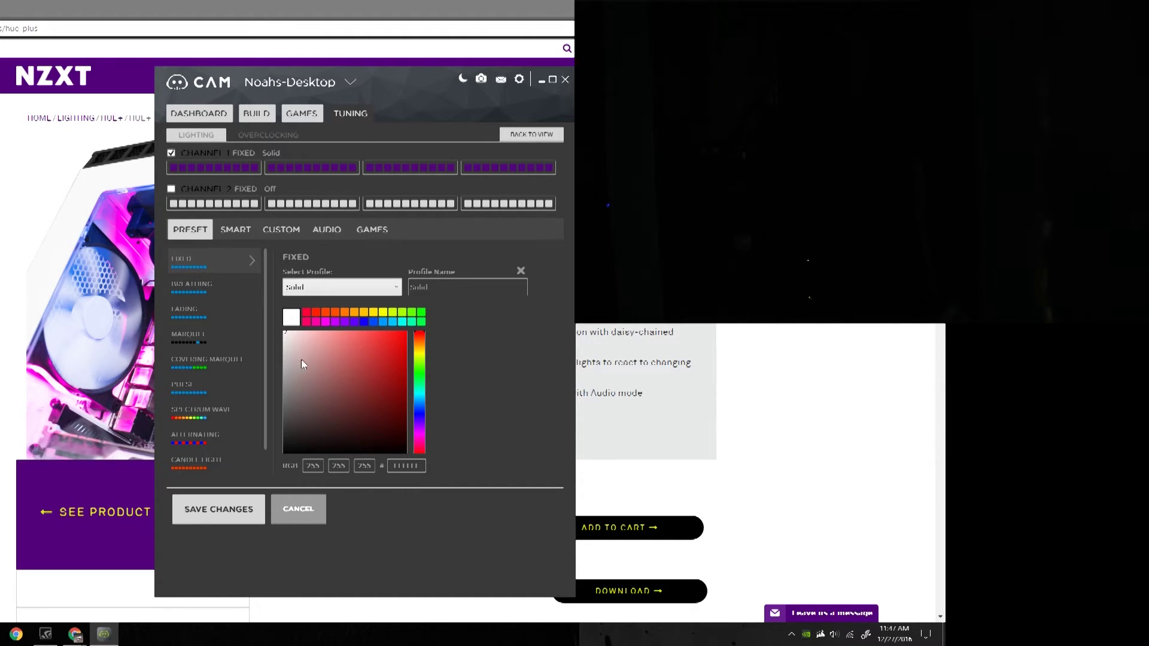
left_click_drag(300, 359, 444, 322)
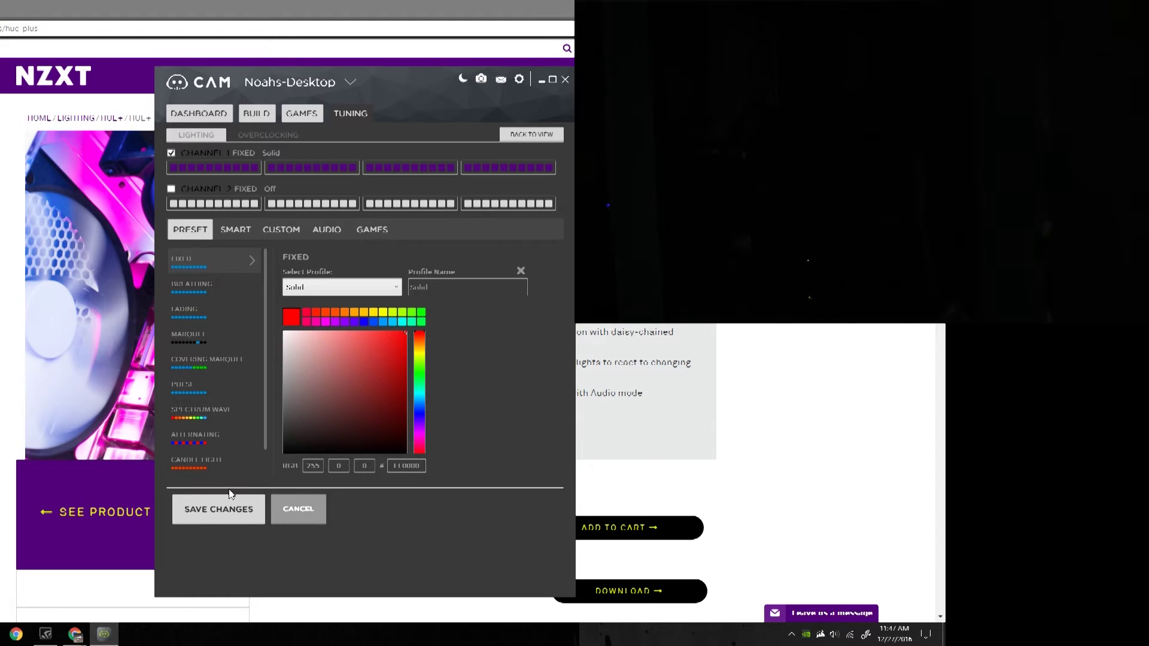
left_click(207, 513)
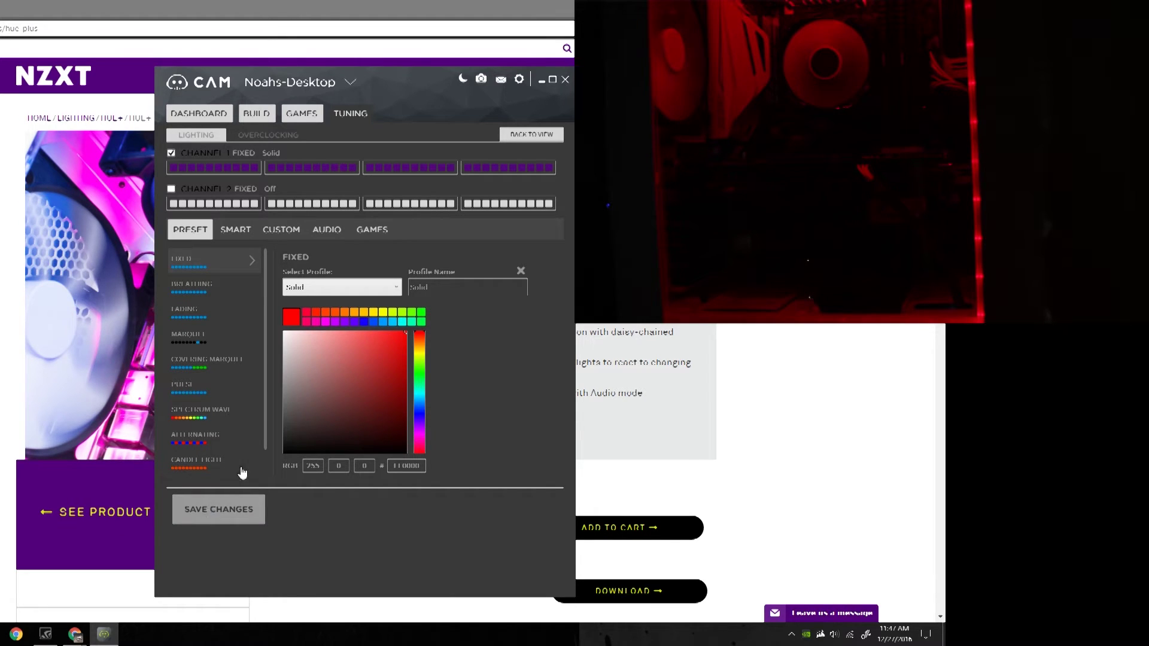
Try yellow, yellow-green and pale yellow on Channel 1, then save bright green (74, 255, 0).
left_click(420, 351)
left_click(200, 509)
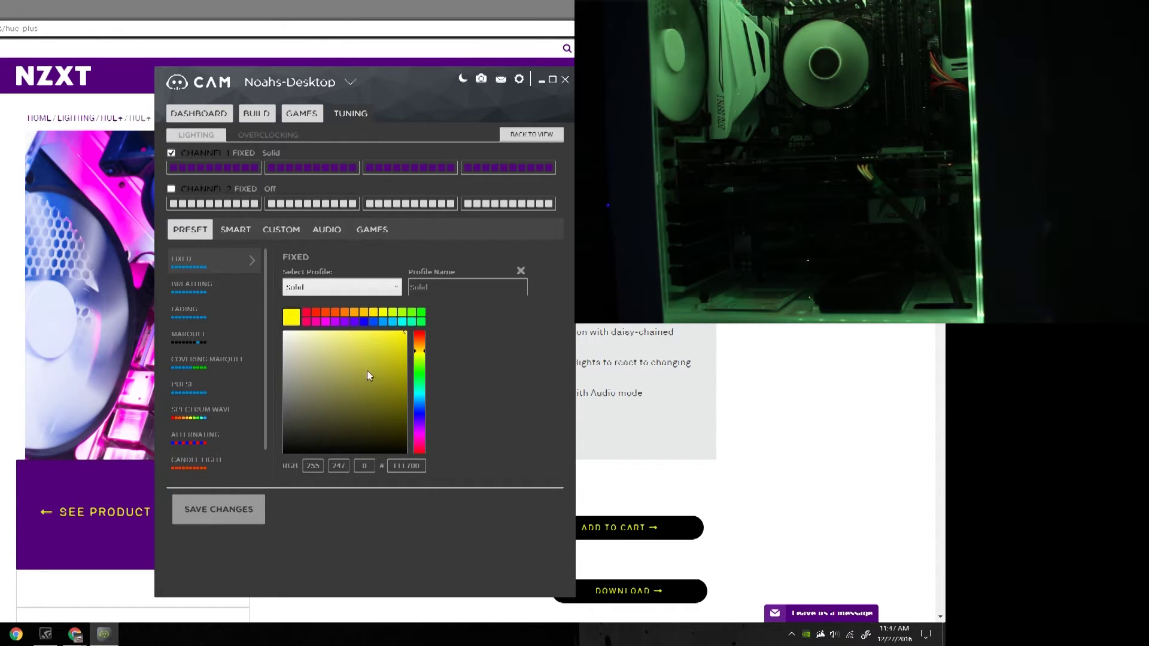
left_click(418, 353)
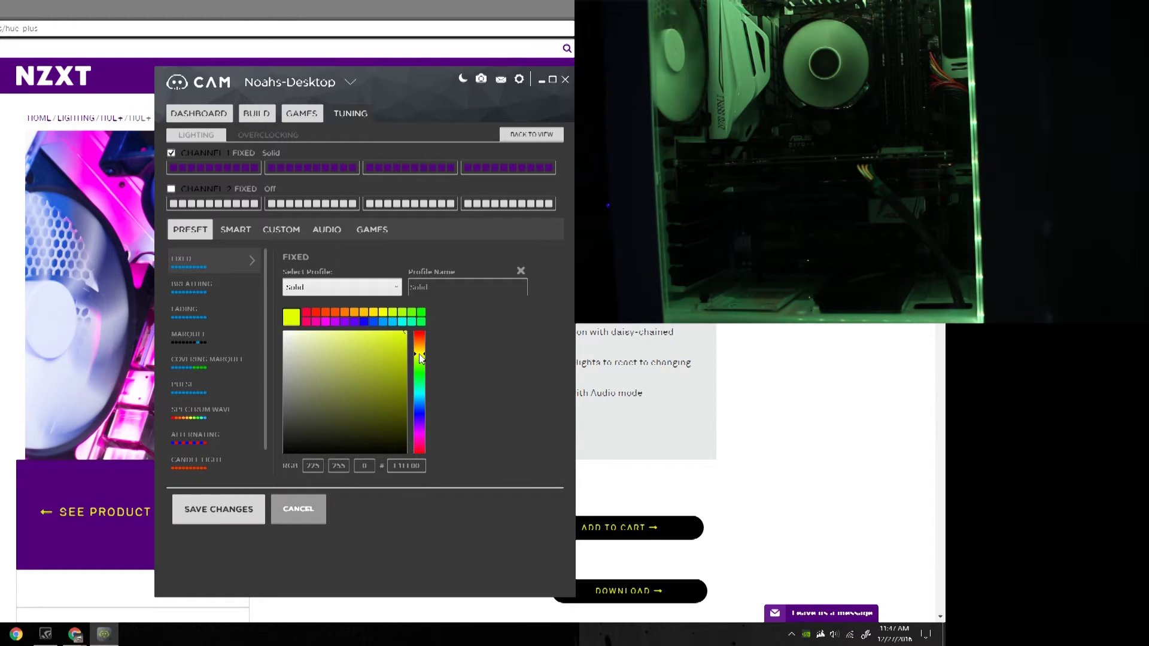
left_click_drag(401, 338, 412, 377)
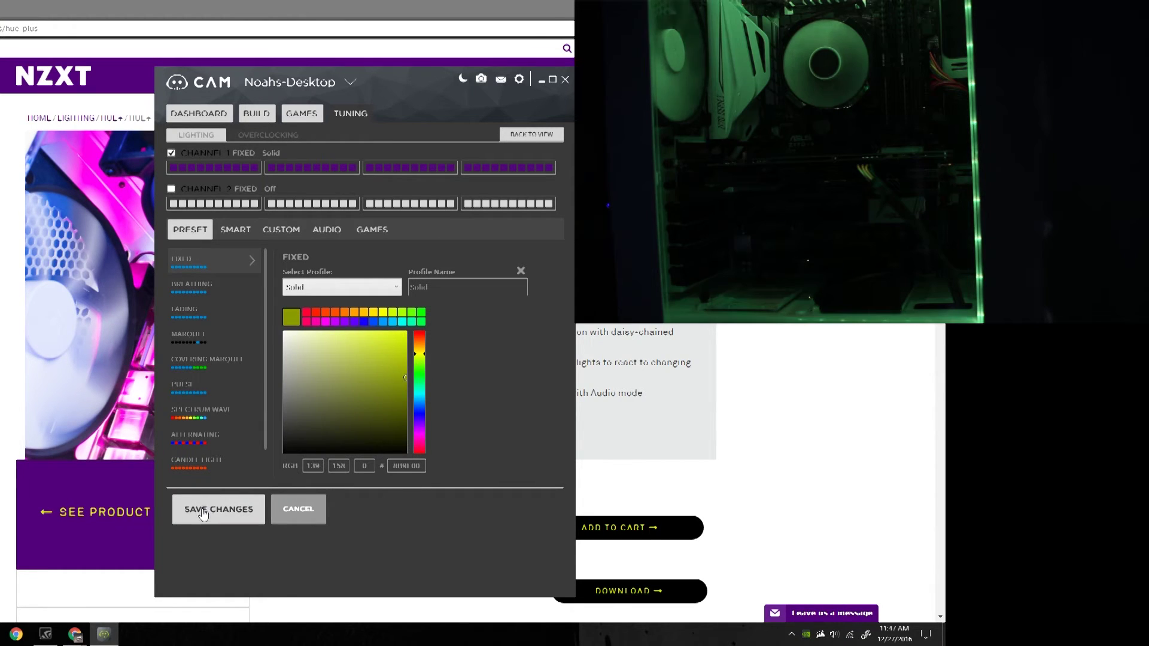
left_click(226, 503)
left_click(352, 331)
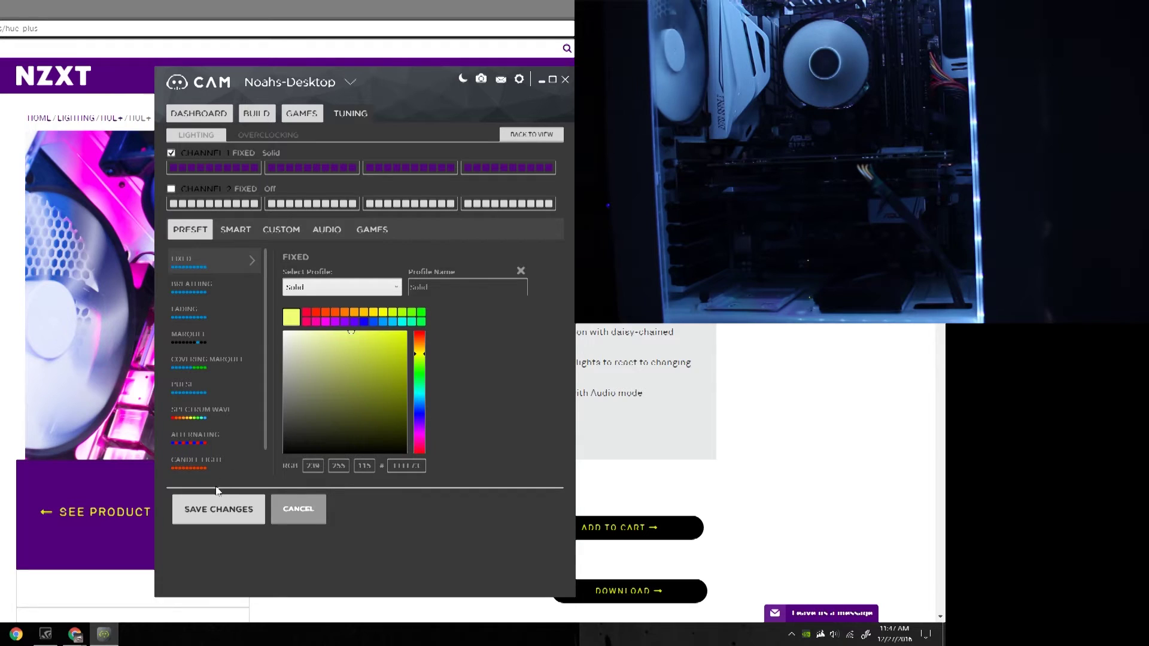
left_click(226, 508)
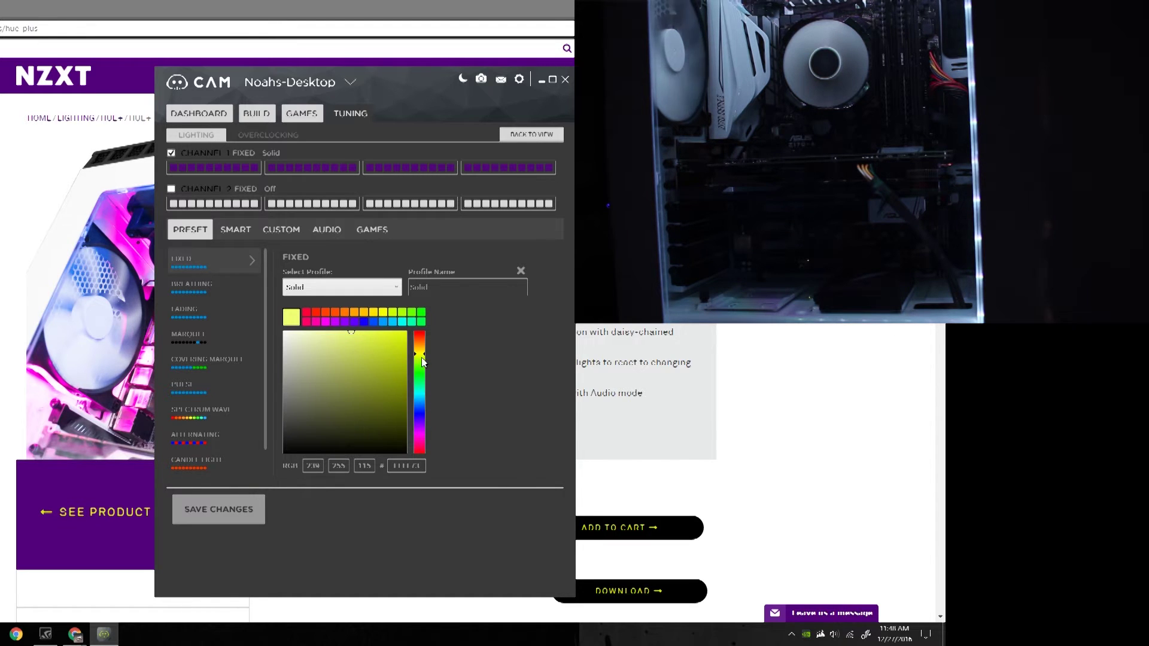
left_click_drag(421, 357, 423, 373)
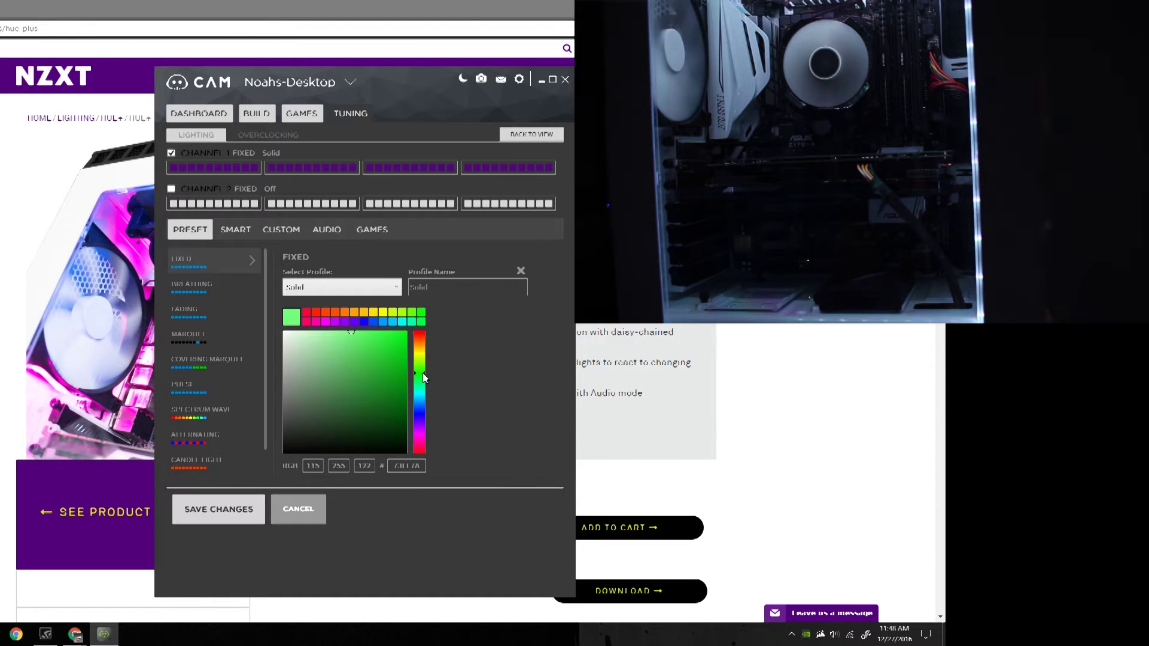
left_click(195, 512)
Fine-tune Channel 1's green hue slightly and save the adjusted green.
left_click_drag(419, 375, 417, 370)
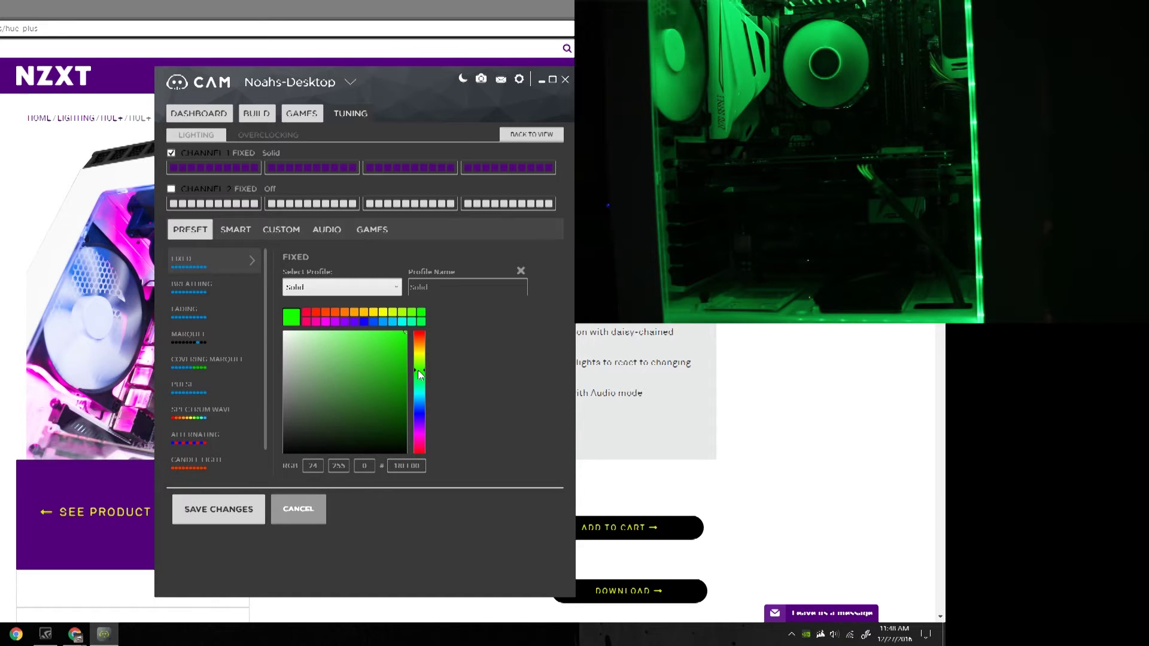
left_click(232, 510)
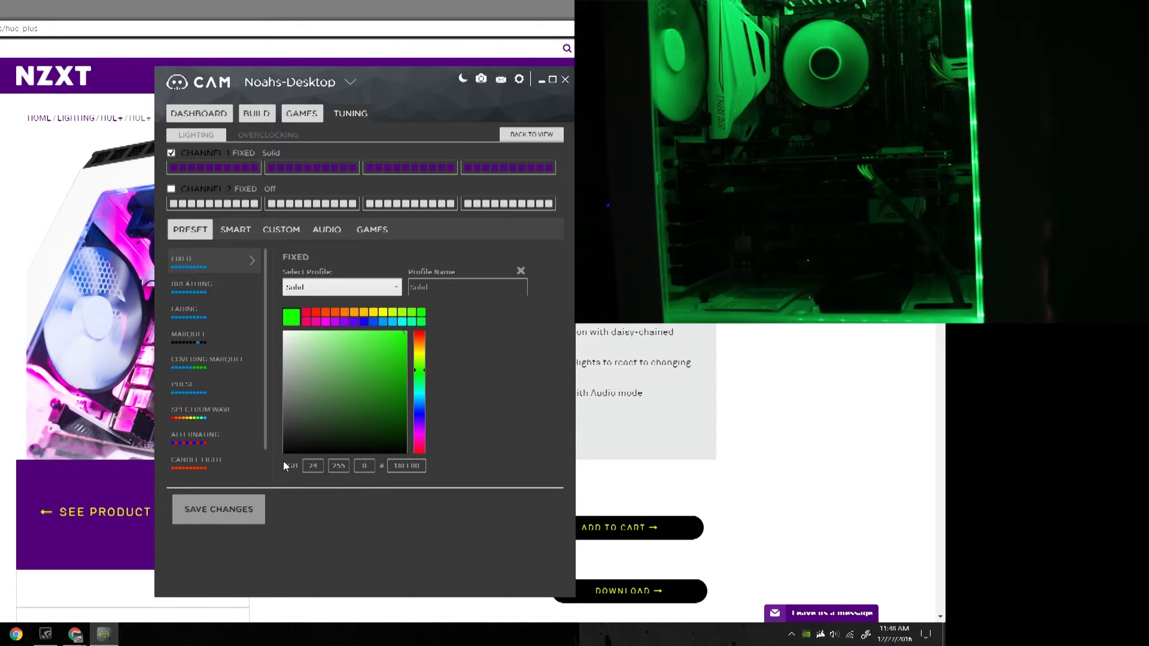
left_click(416, 366)
left_click(233, 518)
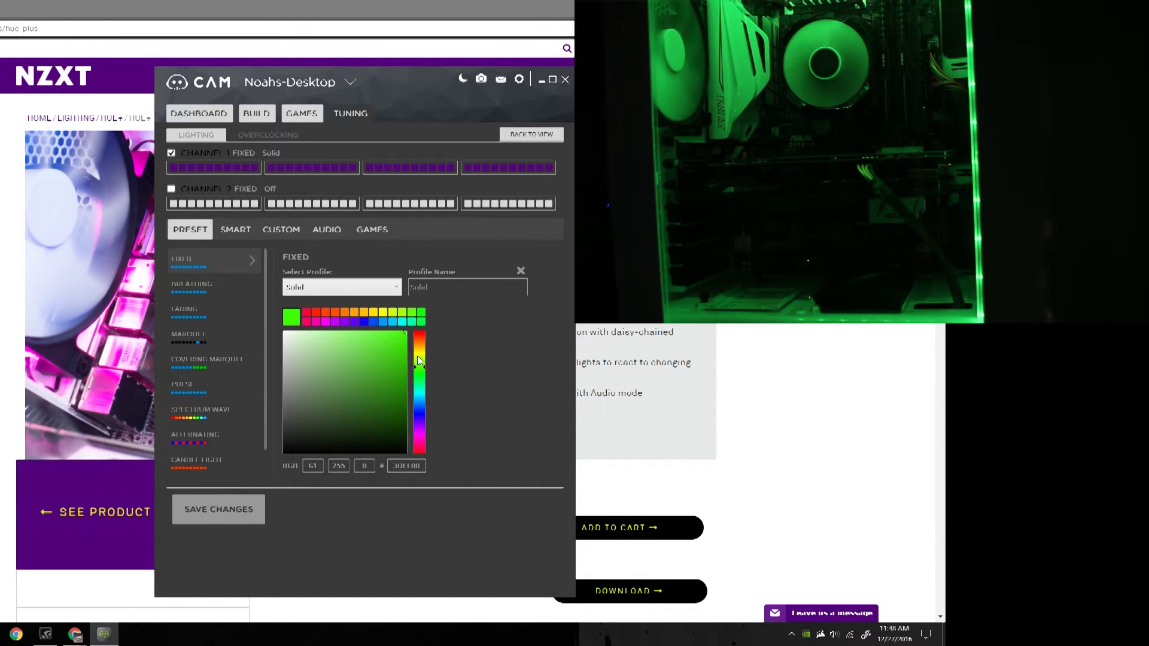
Shift Channel 1's colour through cyan and blue to magenta, saving blue and magenta.
left_click(393, 350)
left_click(419, 391)
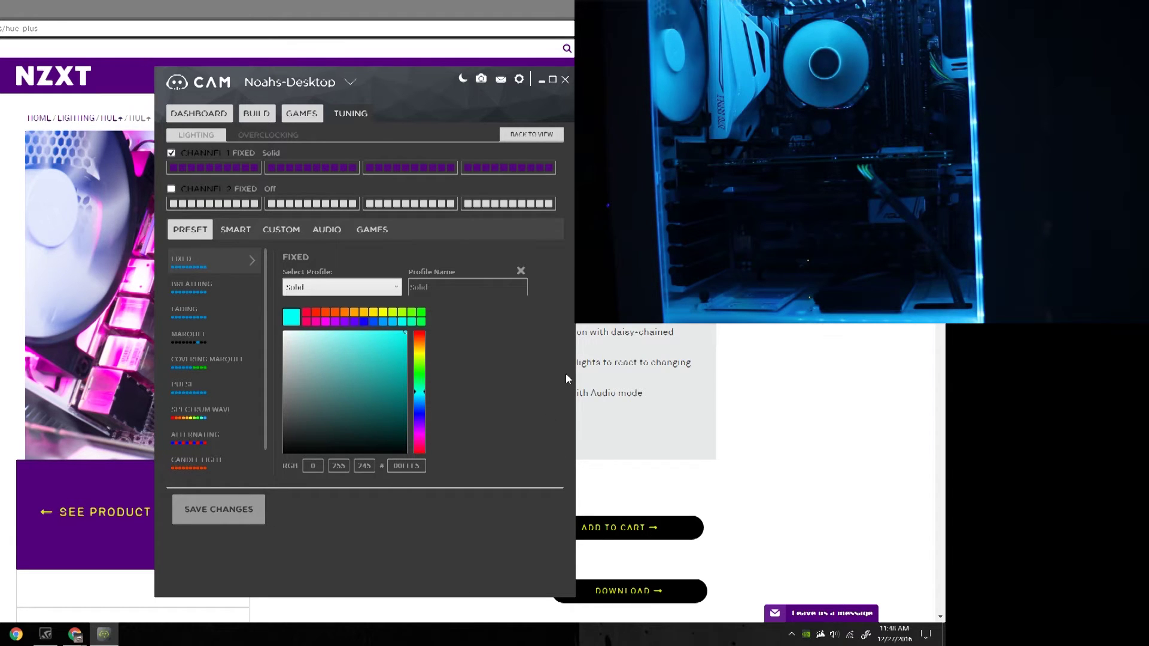
left_click(420, 409)
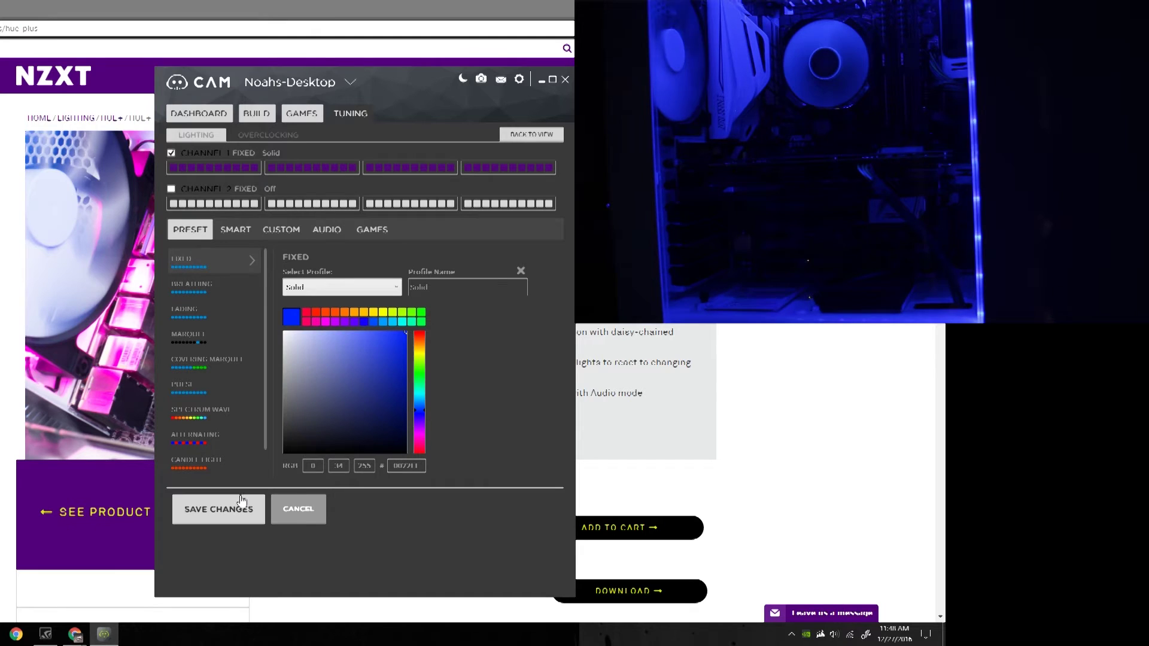
left_click(257, 508)
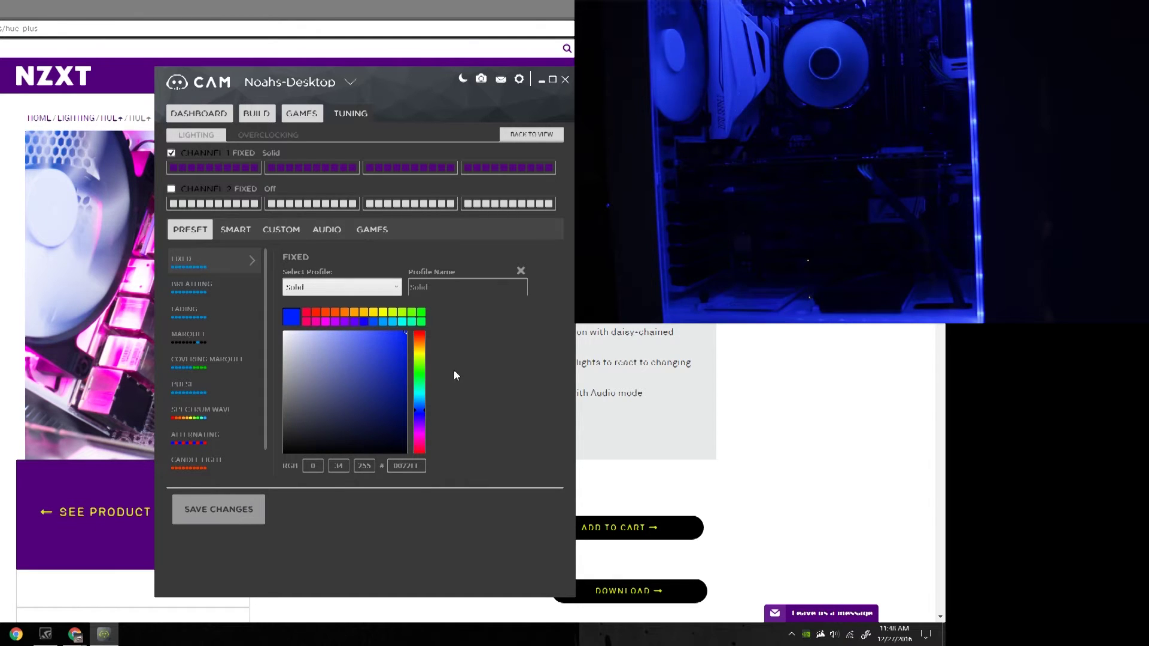
left_click(419, 429)
left_click(225, 526)
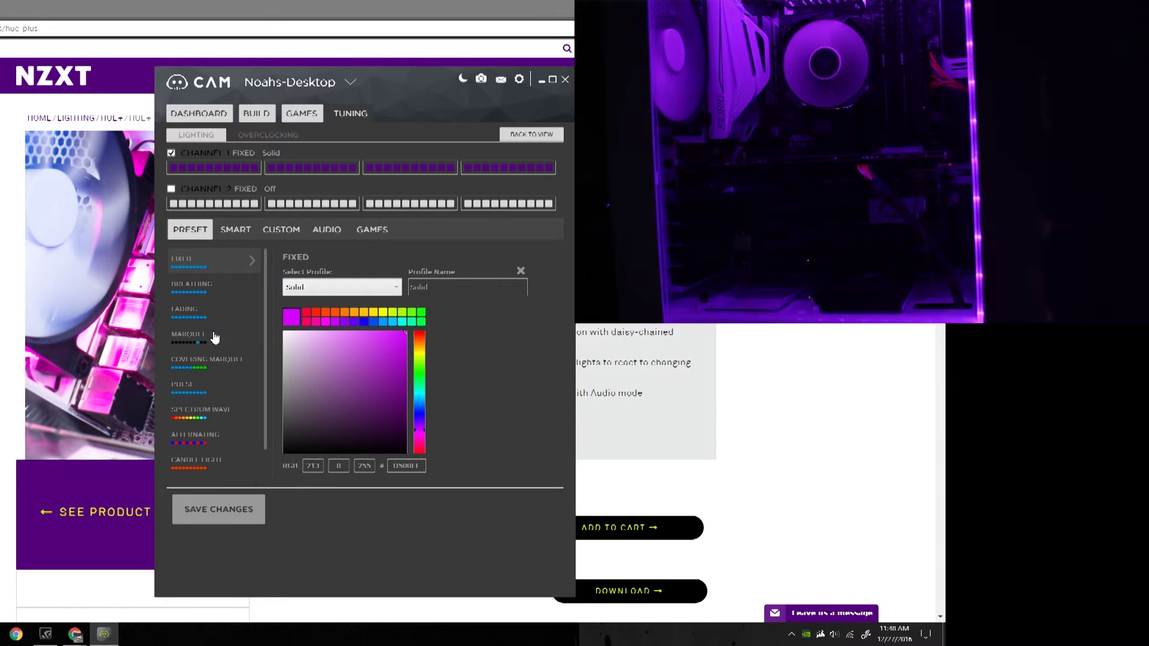
Select the off profile to turn the case lights off, then switch to the Fading preset.
left_click(300, 285)
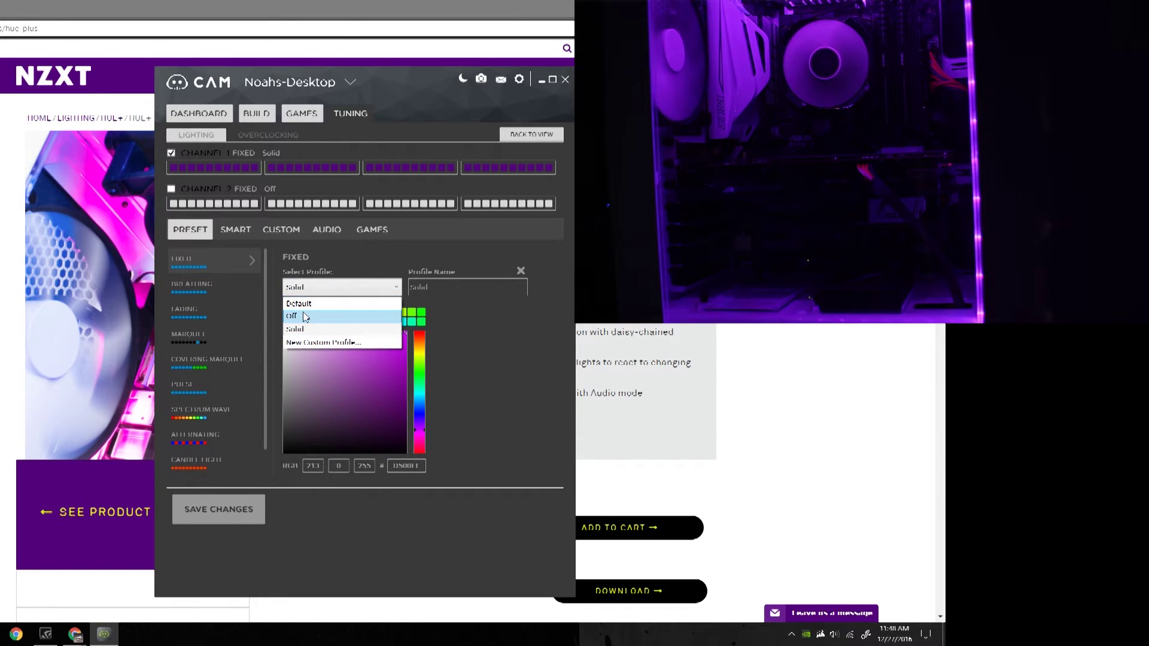
left_click(302, 313)
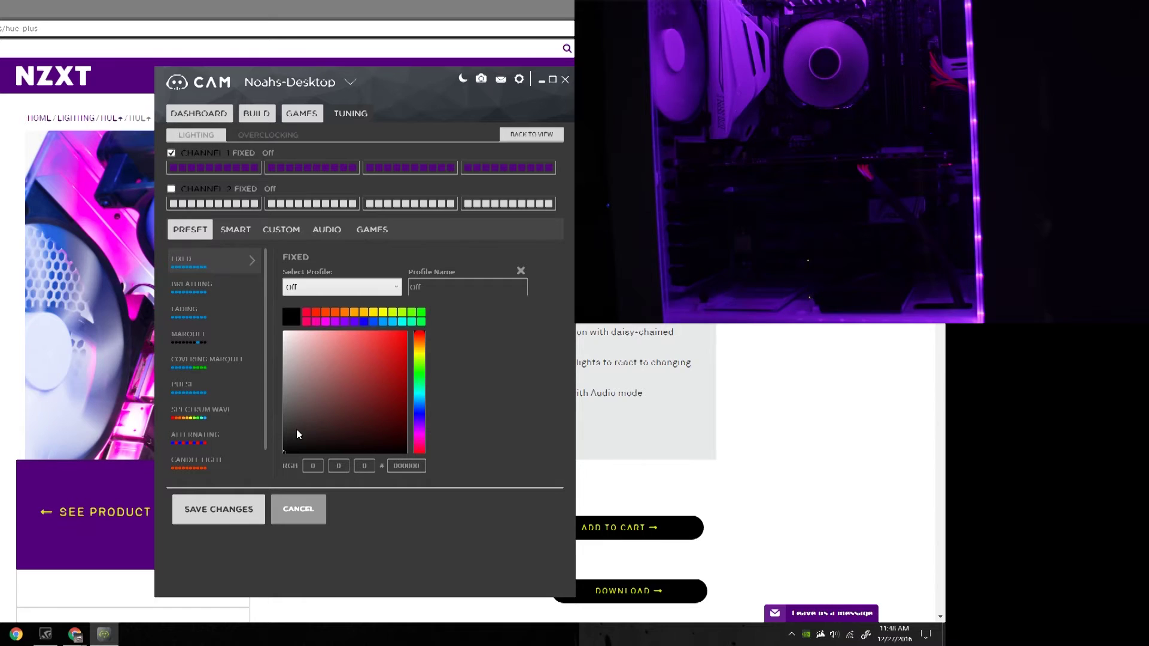
left_click(286, 314)
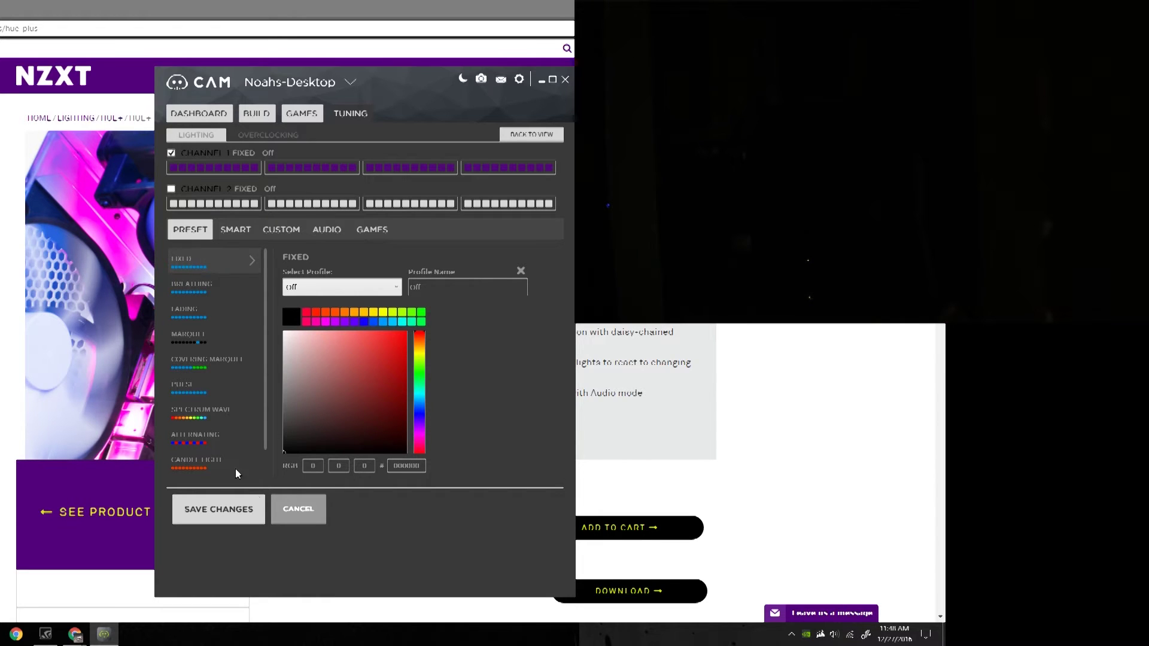
left_click(248, 514)
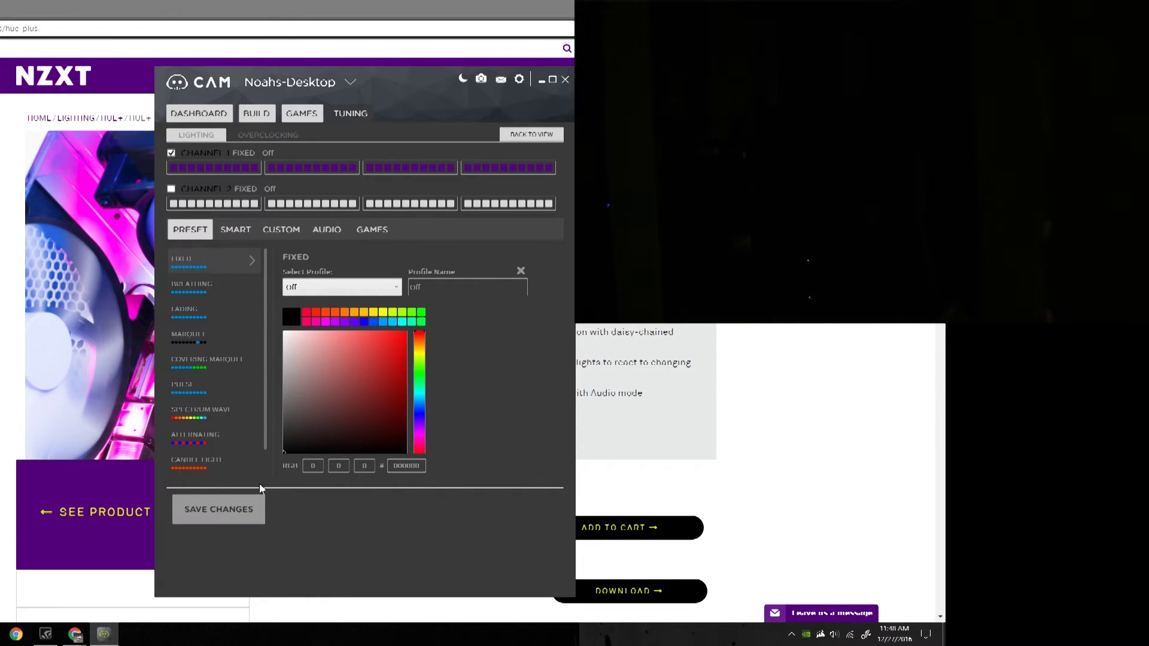
left_click(201, 316)
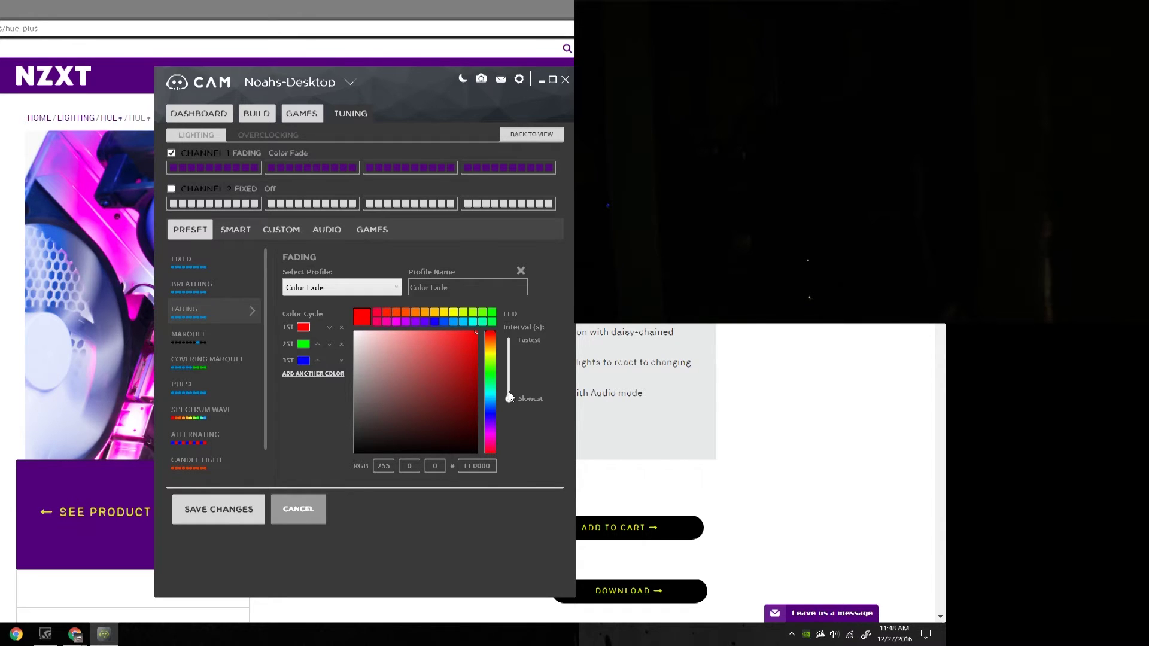
Move the Color Fade interval toward Fastest and save it to the case lights.
left_click_drag(513, 373, 512, 357)
left_click(189, 506)
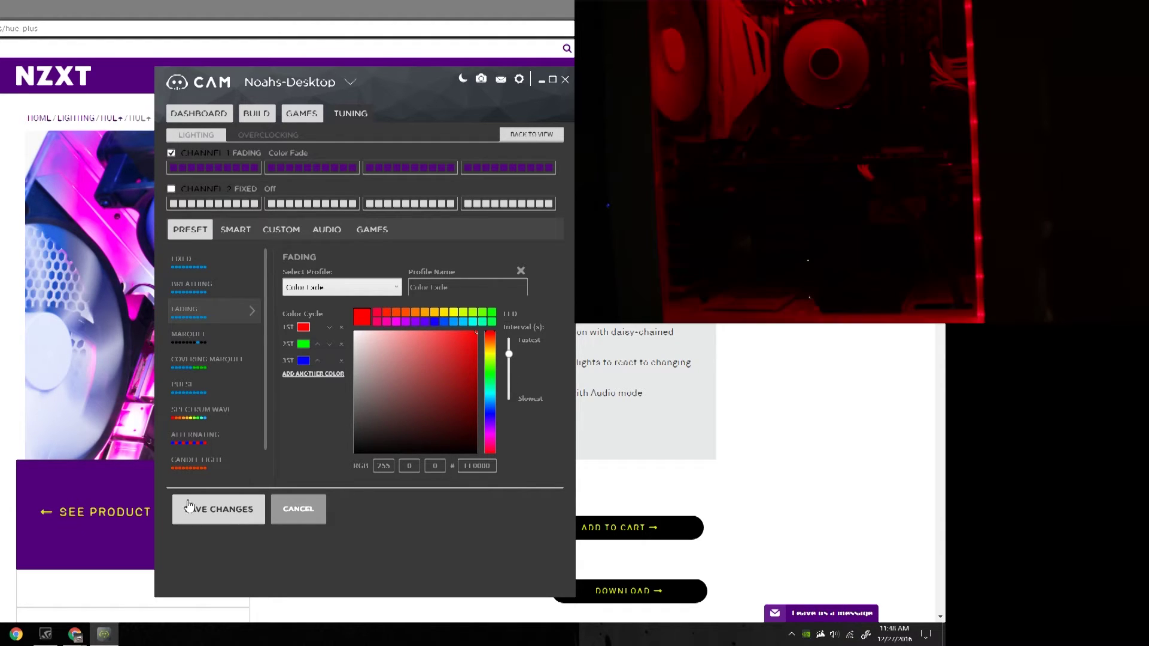
left_click(229, 508)
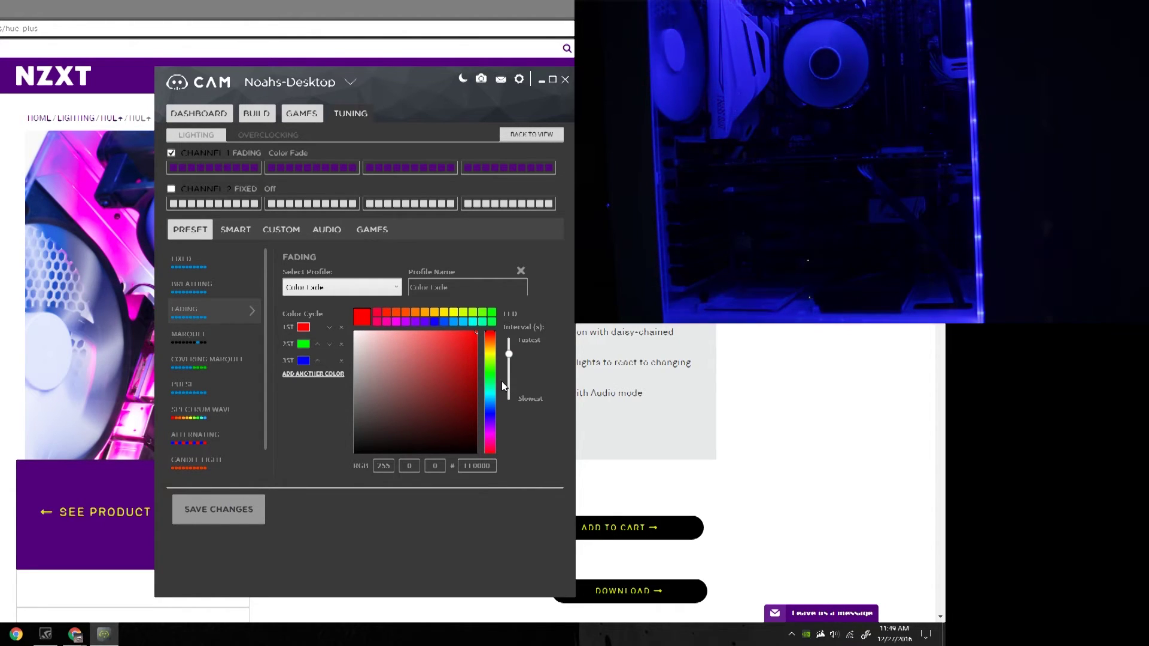
Apply Marquee Lazers, then red-blue-green Covering Marquee, and move on to the Pulse Strobe preset.
left_click(205, 344)
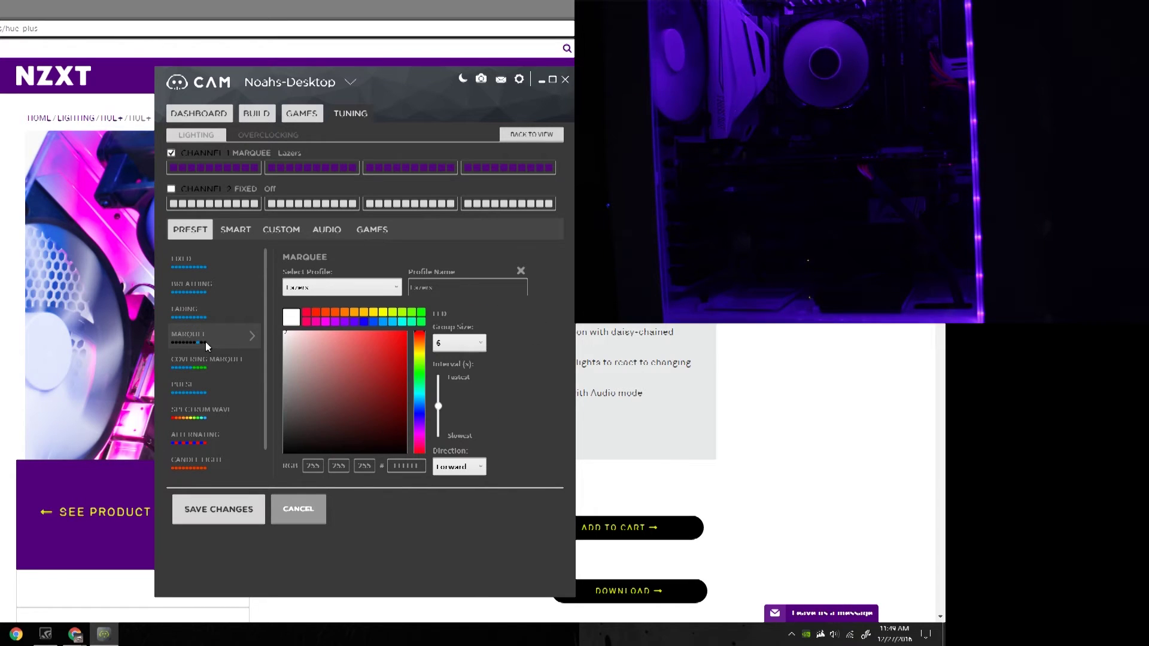
left_click(237, 518)
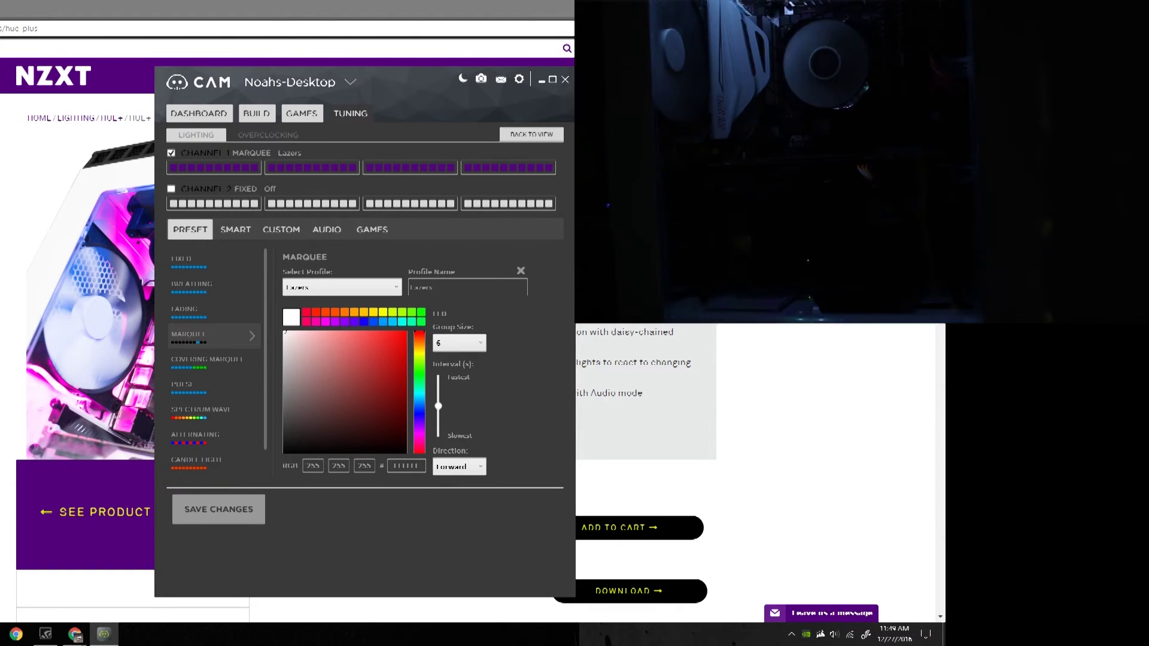
left_click(248, 364)
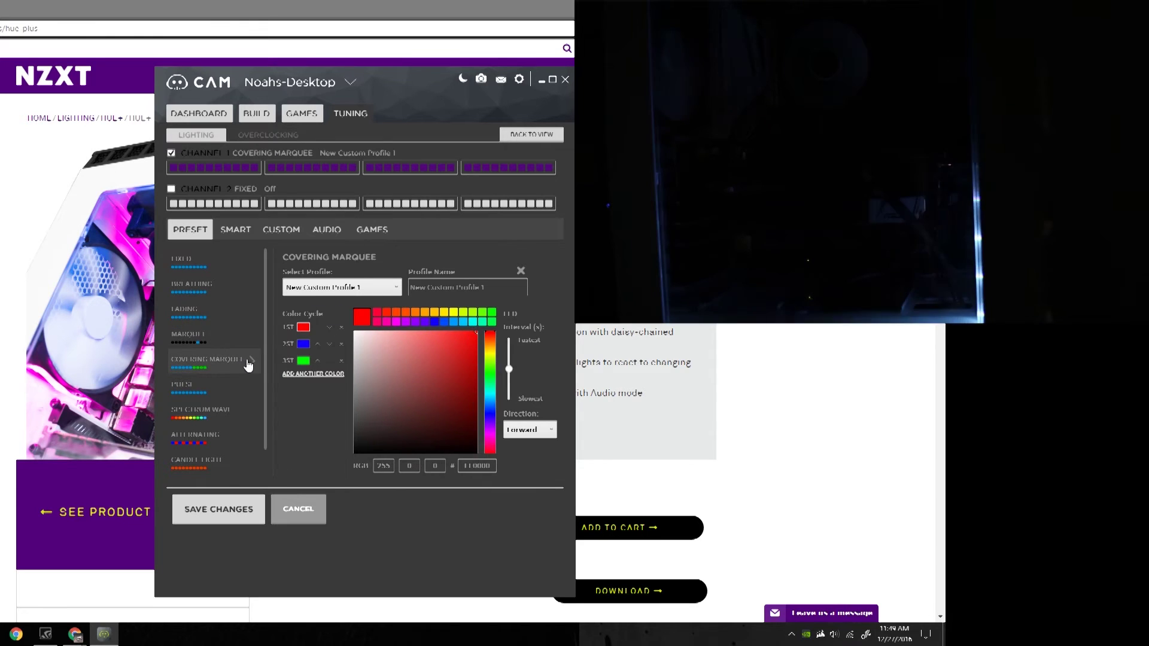
left_click(242, 512)
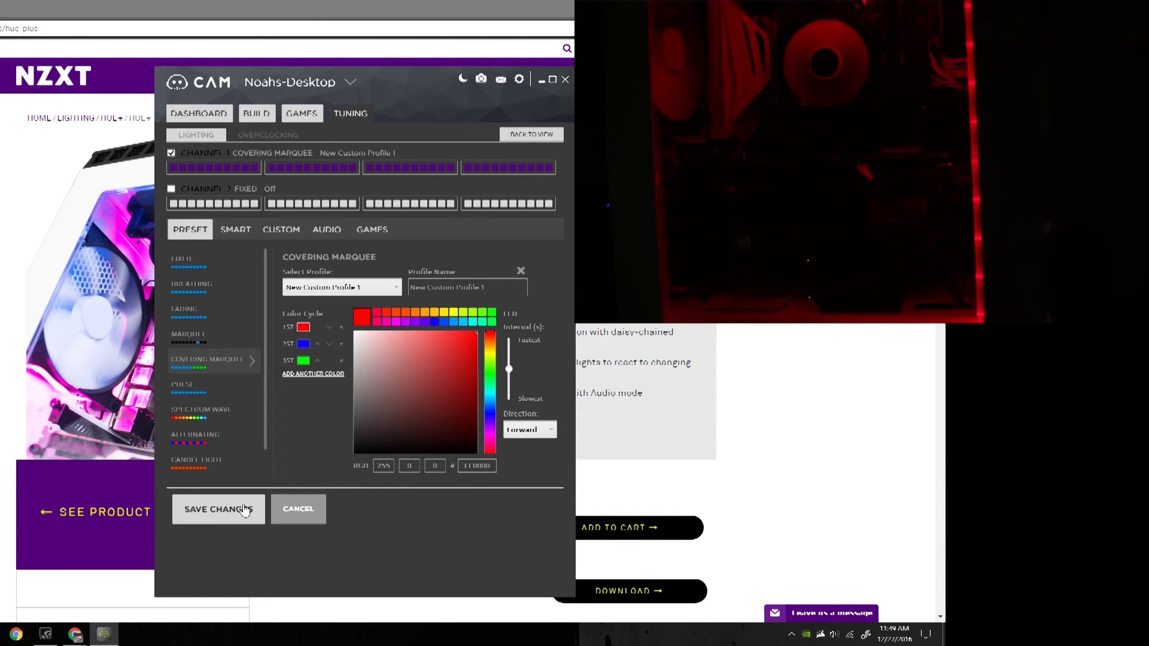
left_click(244, 510)
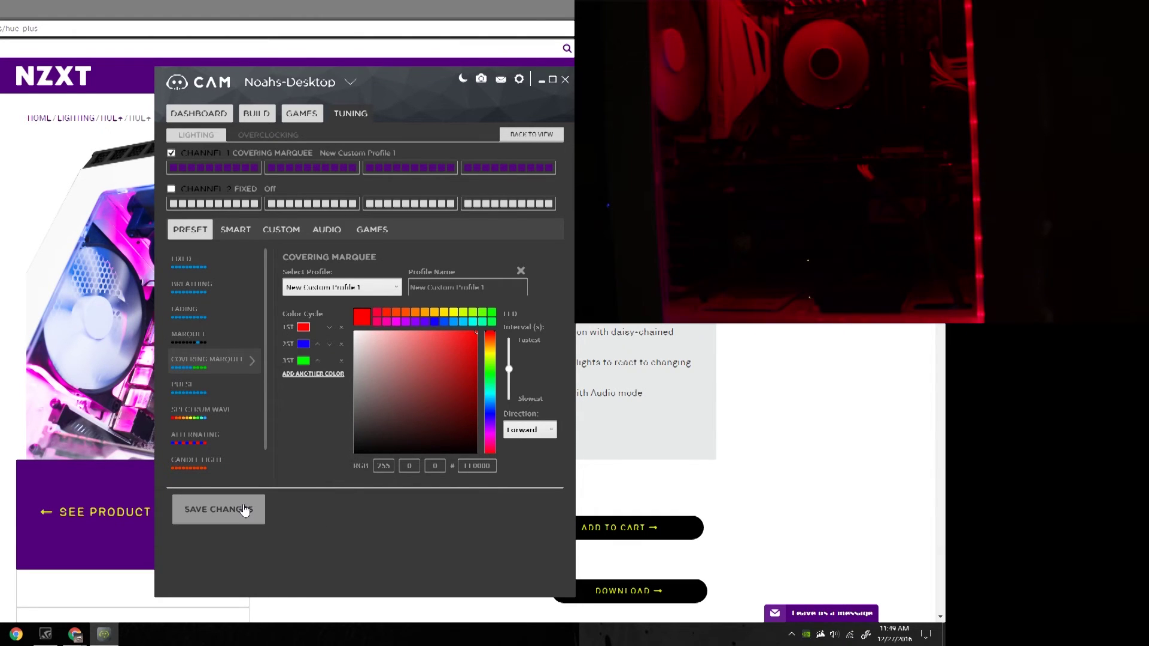
left_click(305, 362)
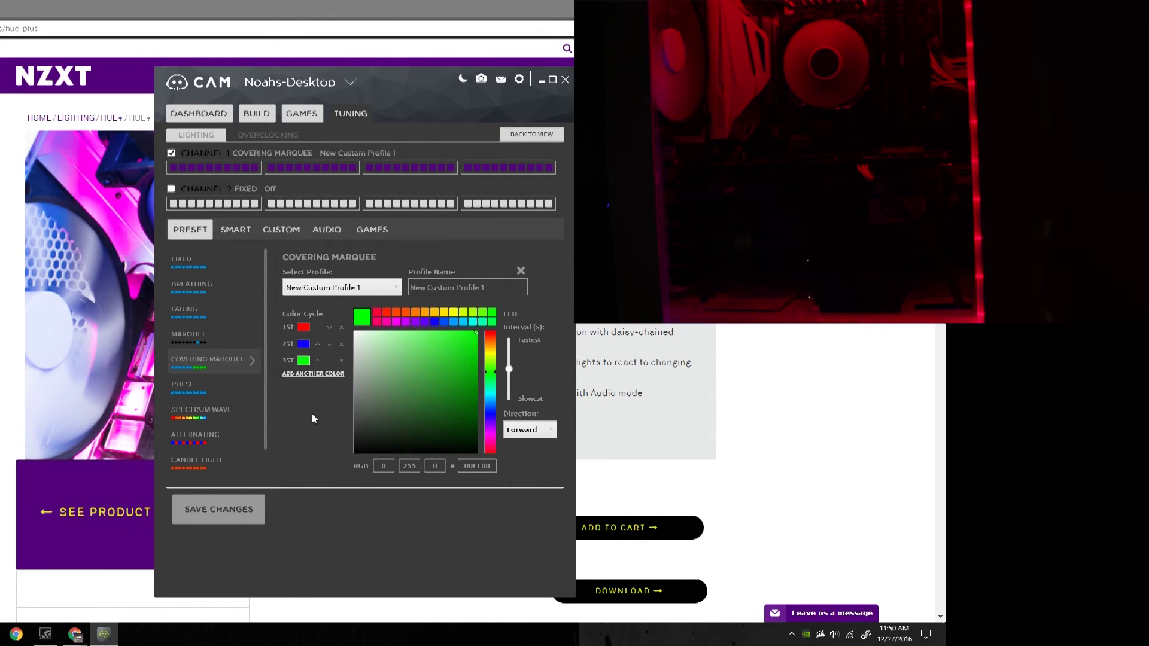
left_click(206, 395)
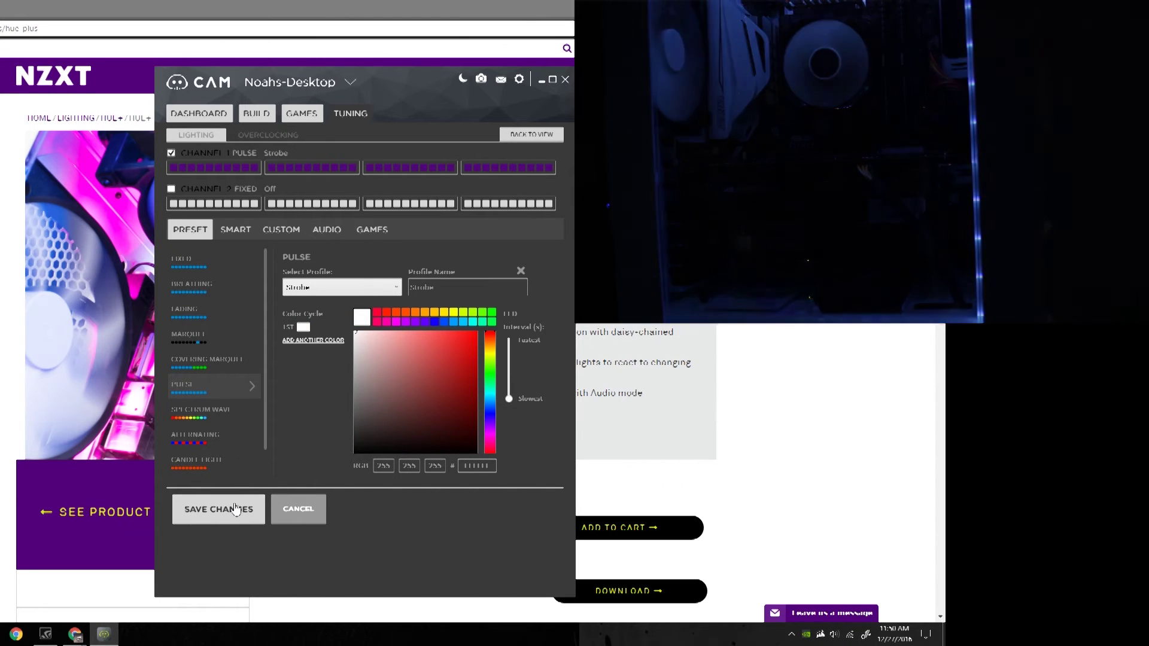
Save Pulse Strobe, then apply the yellow Breathing preset at a medium speed.
left_click(241, 521)
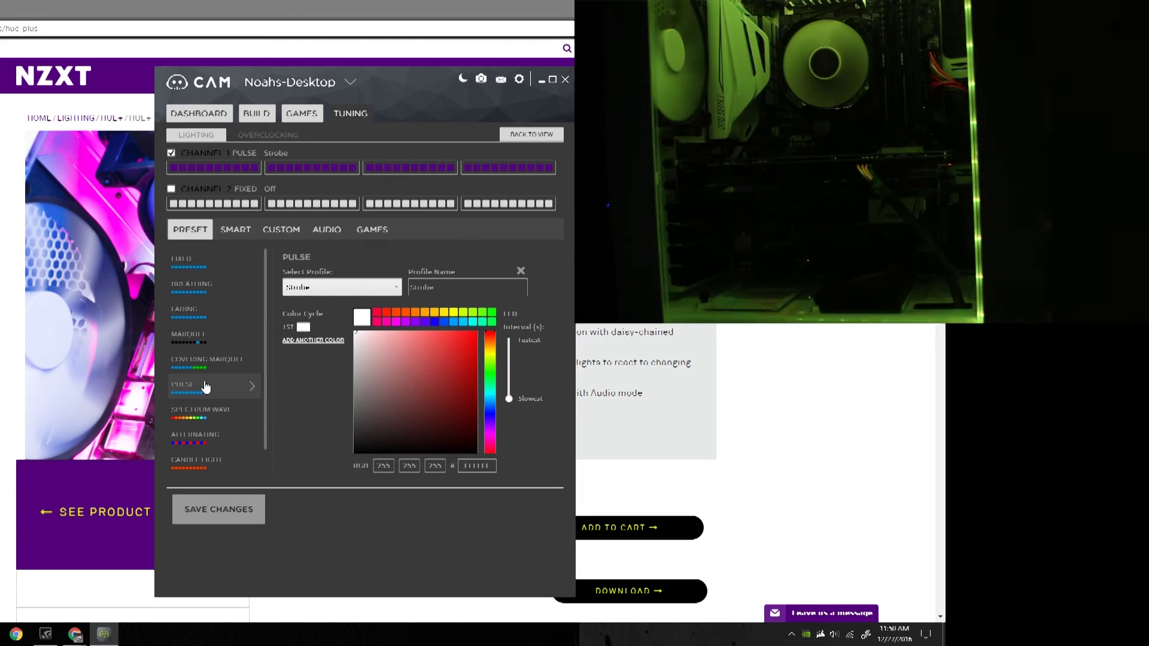
left_click(217, 292)
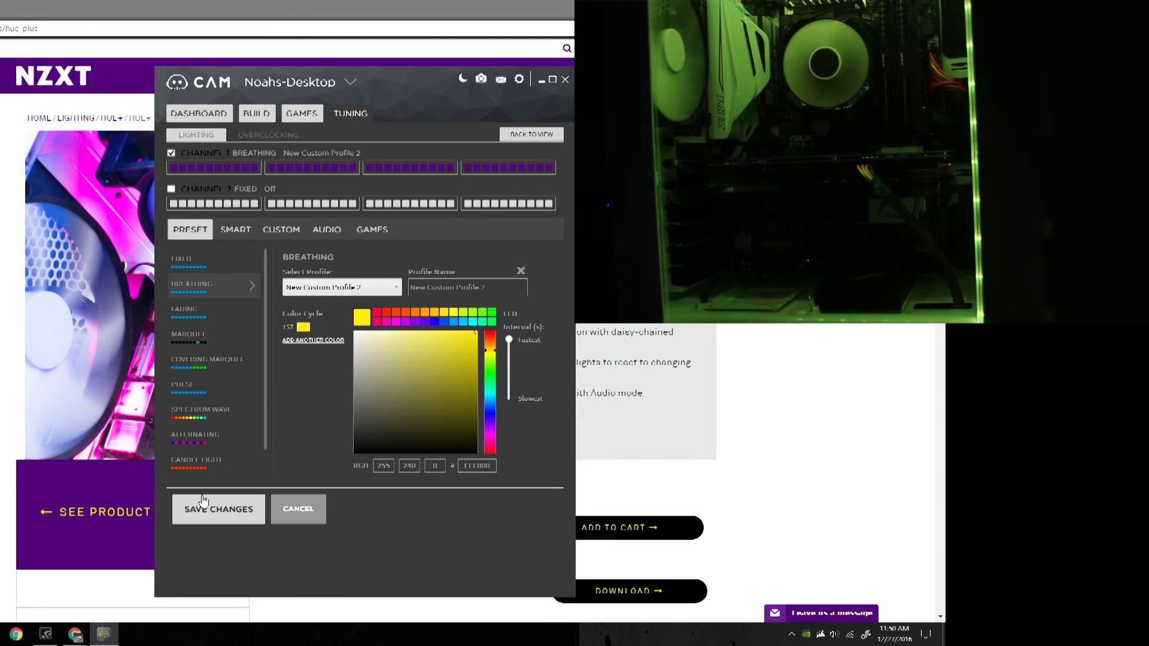
left_click(220, 505)
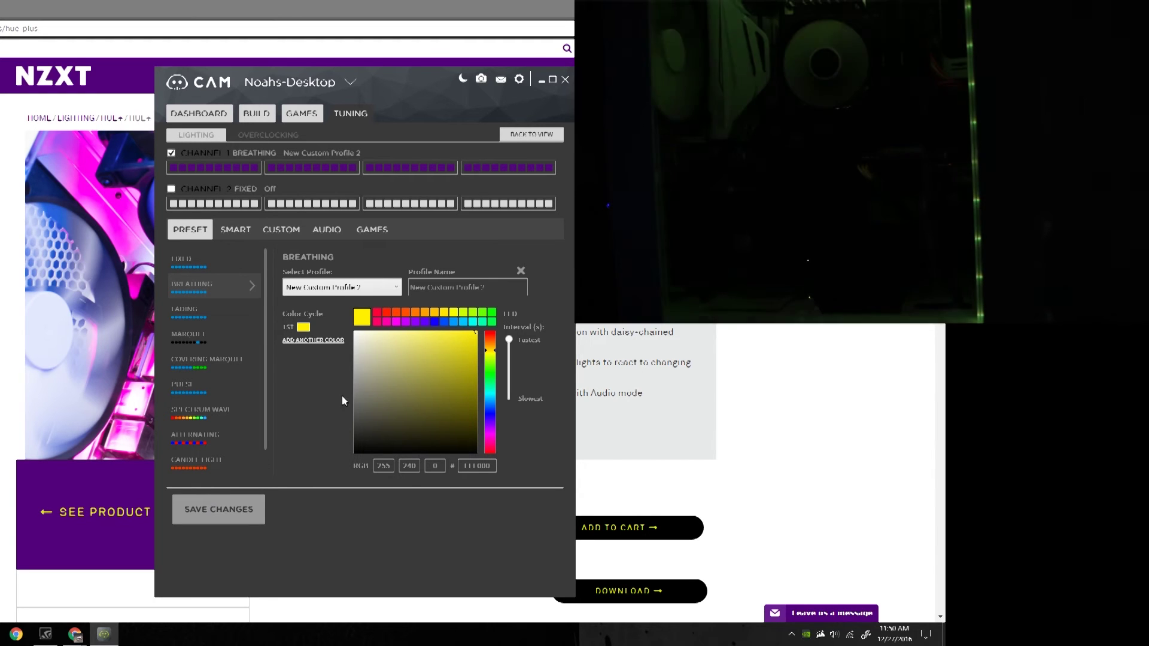
left_click_drag(509, 350, 510, 371)
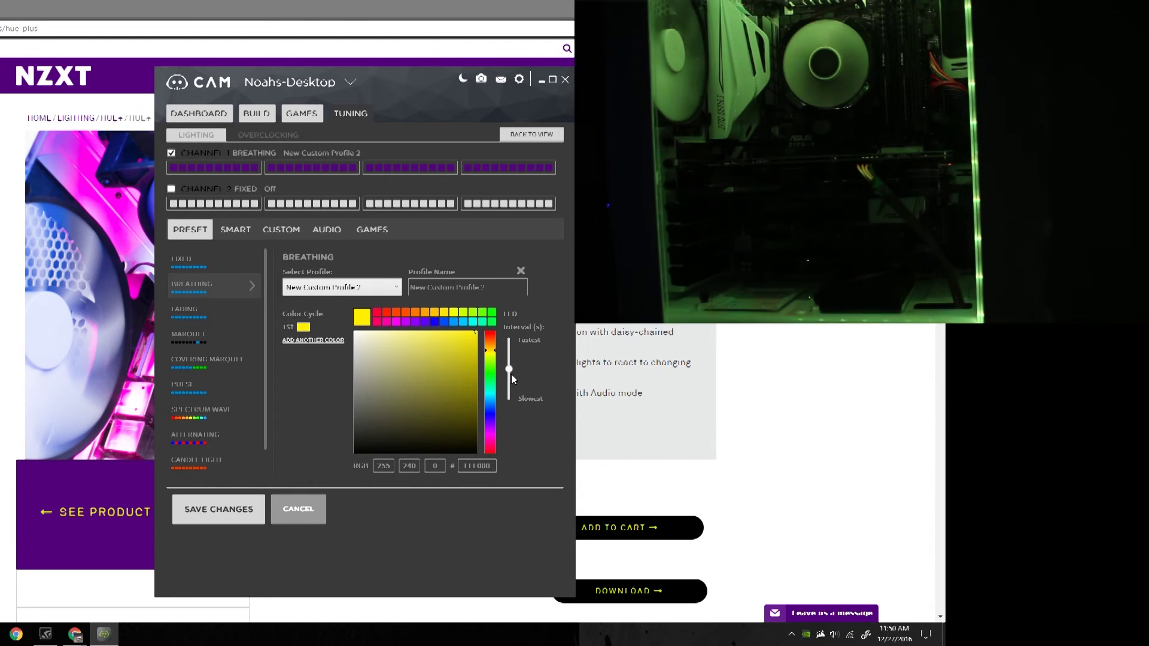
left_click(236, 508)
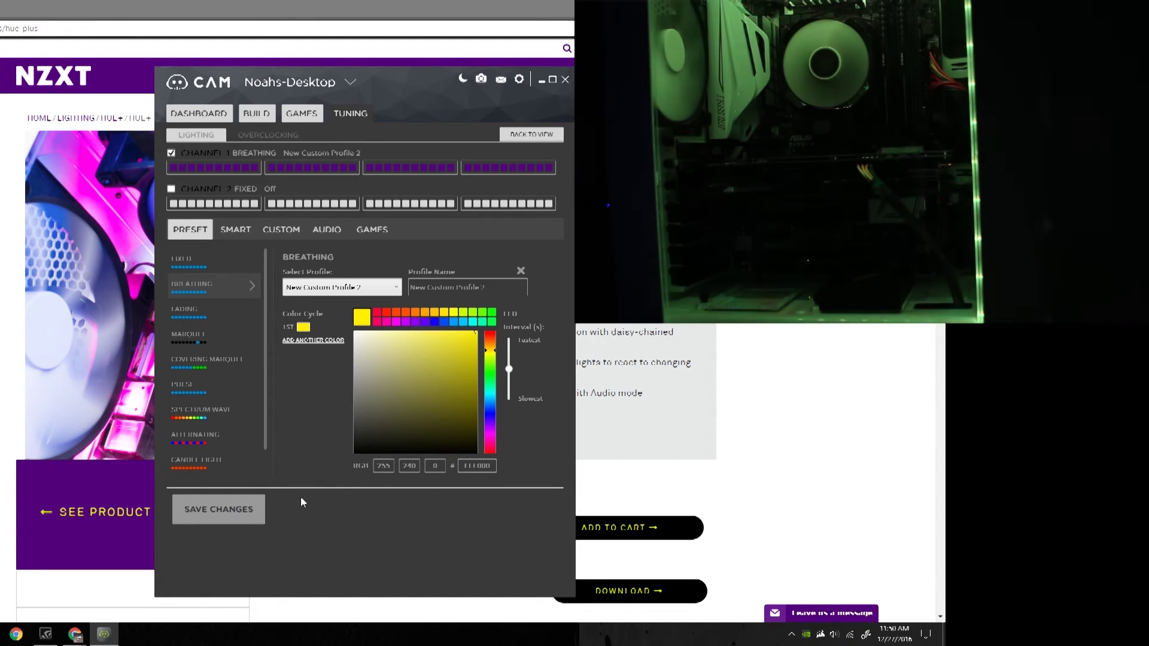
Choose New Custom Profile 2 from the Breathing profile list.
left_click(371, 288)
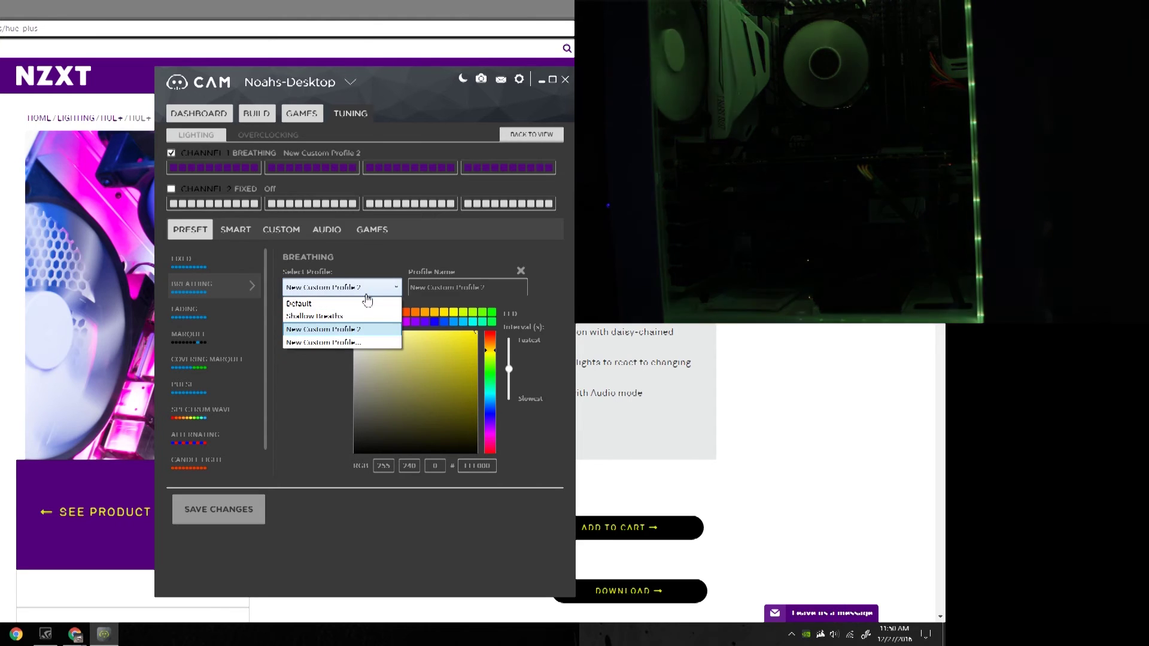
left_click(371, 289)
left_click(347, 288)
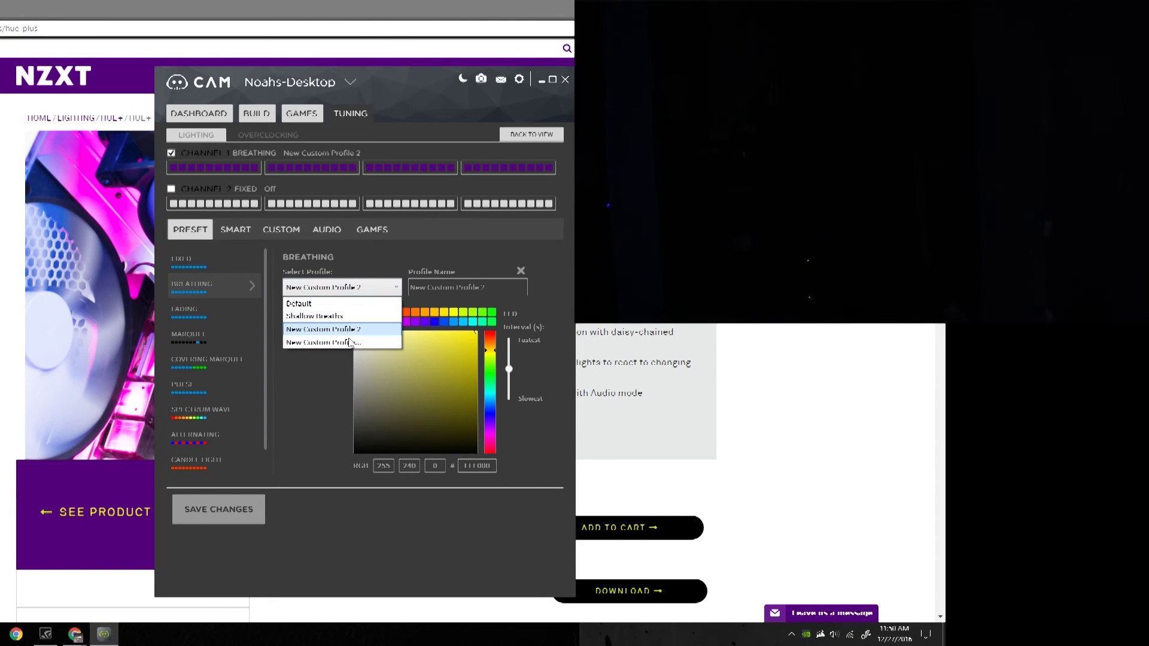
left_click(334, 329)
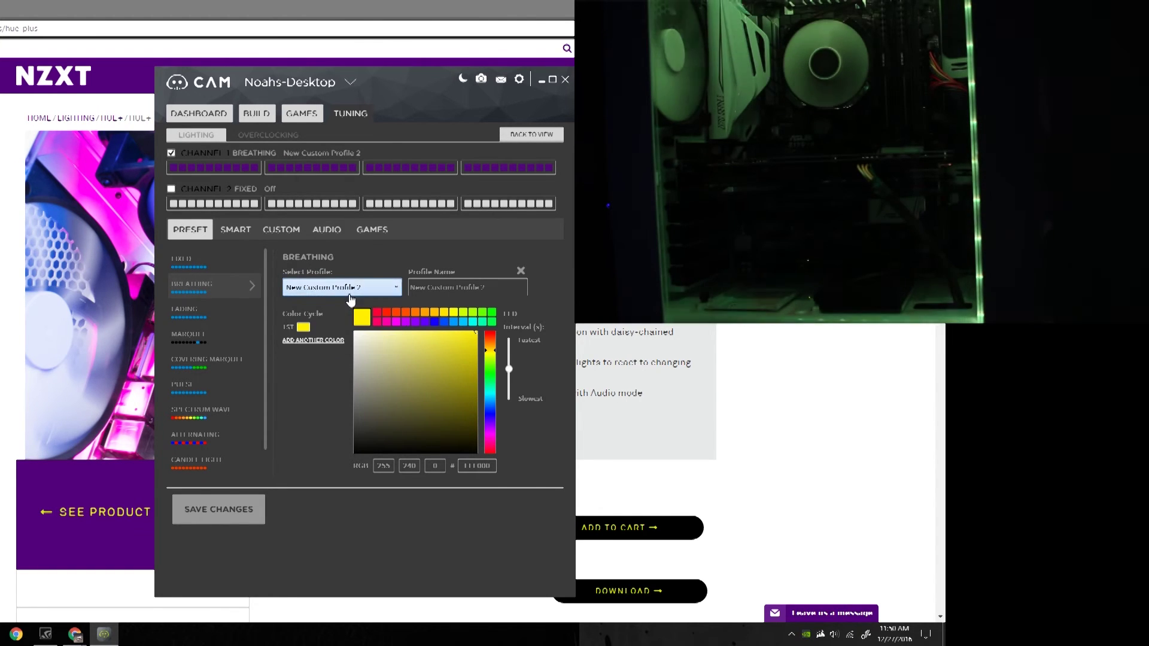
scroll(216, 403, "down", 1)
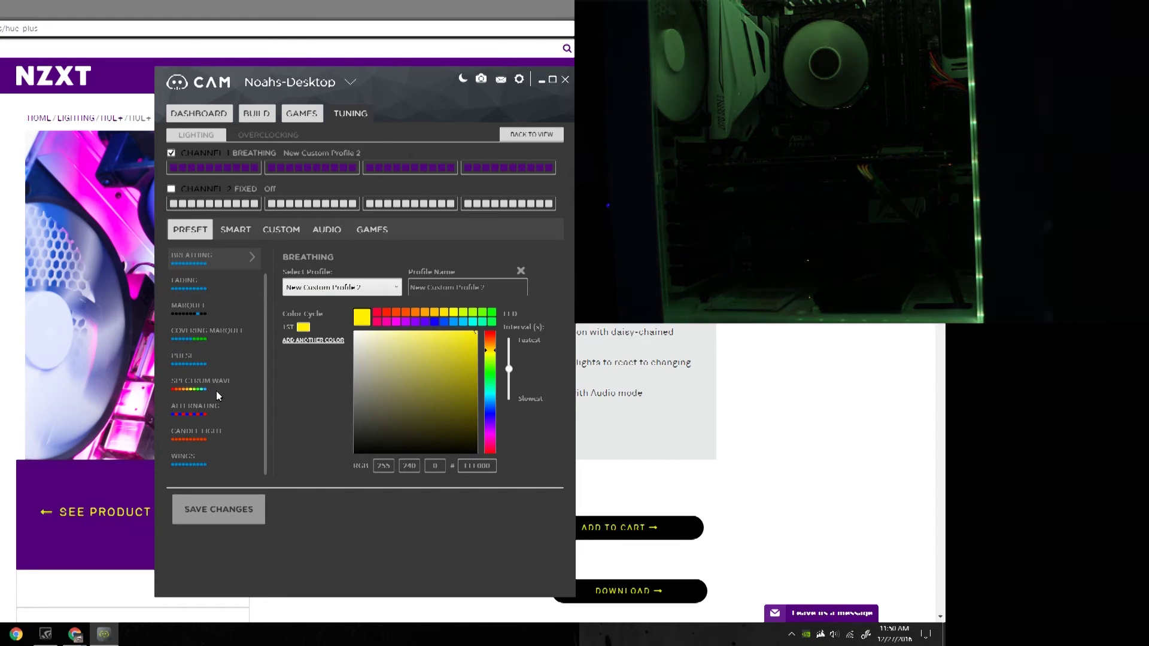
Apply the Spectrum Wave preset to Channel 1 at slowest speed, backward direction.
left_click(217, 386)
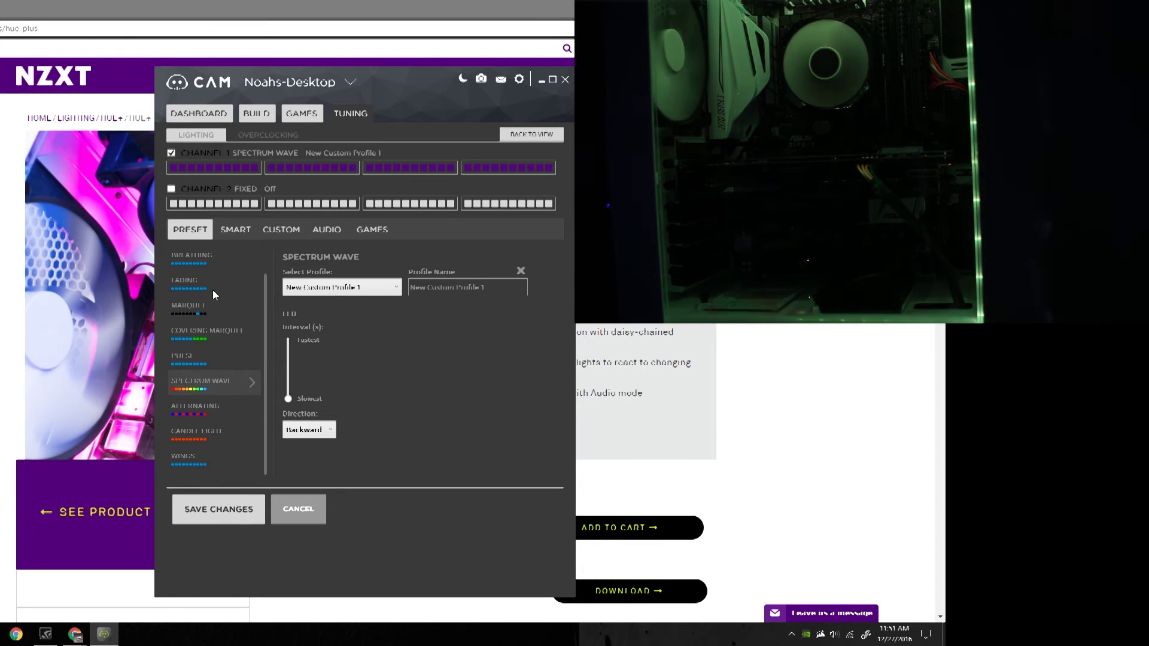
scroll(203, 318, "up", 1)
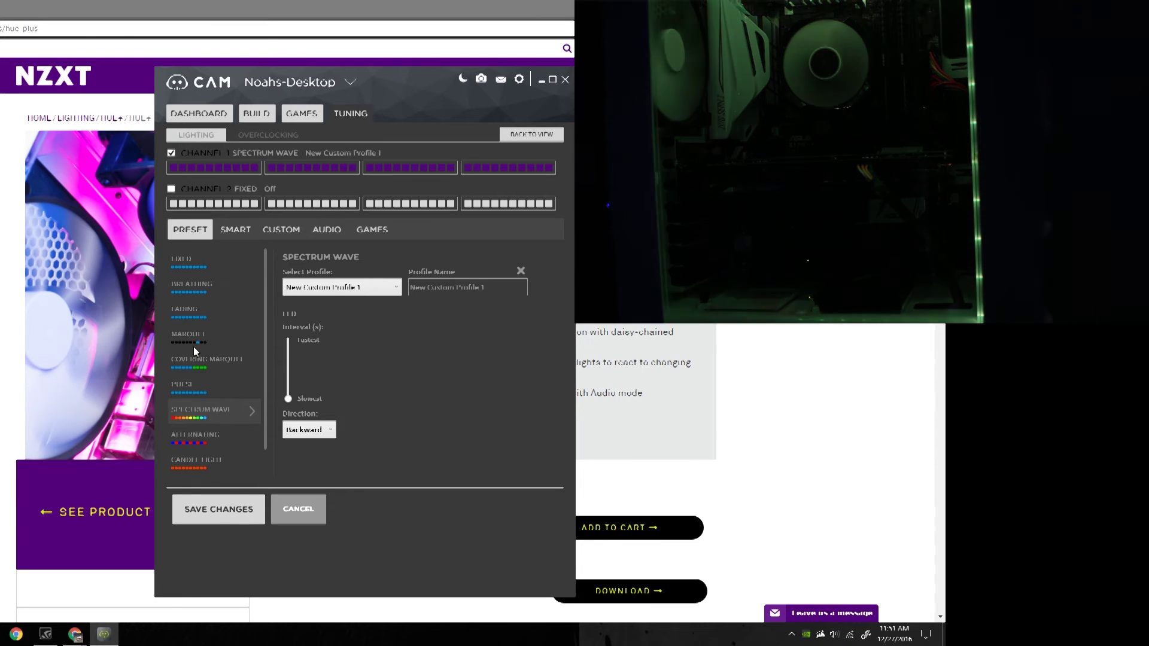
left_click(231, 508)
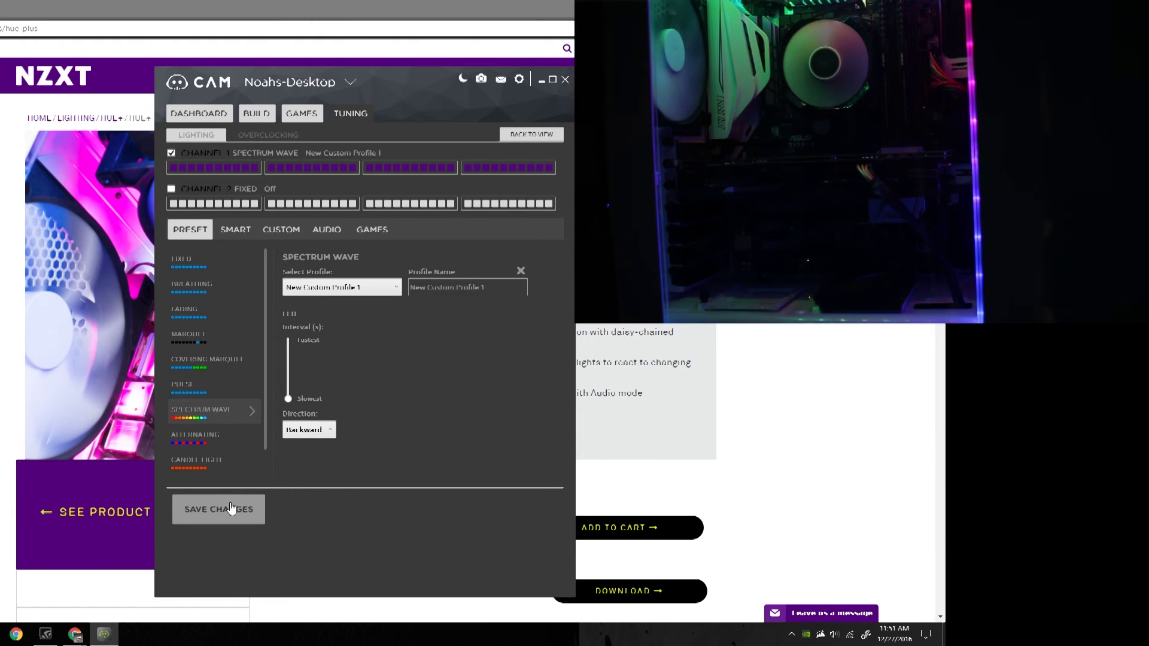
scroll(250, 428, "down", 1)
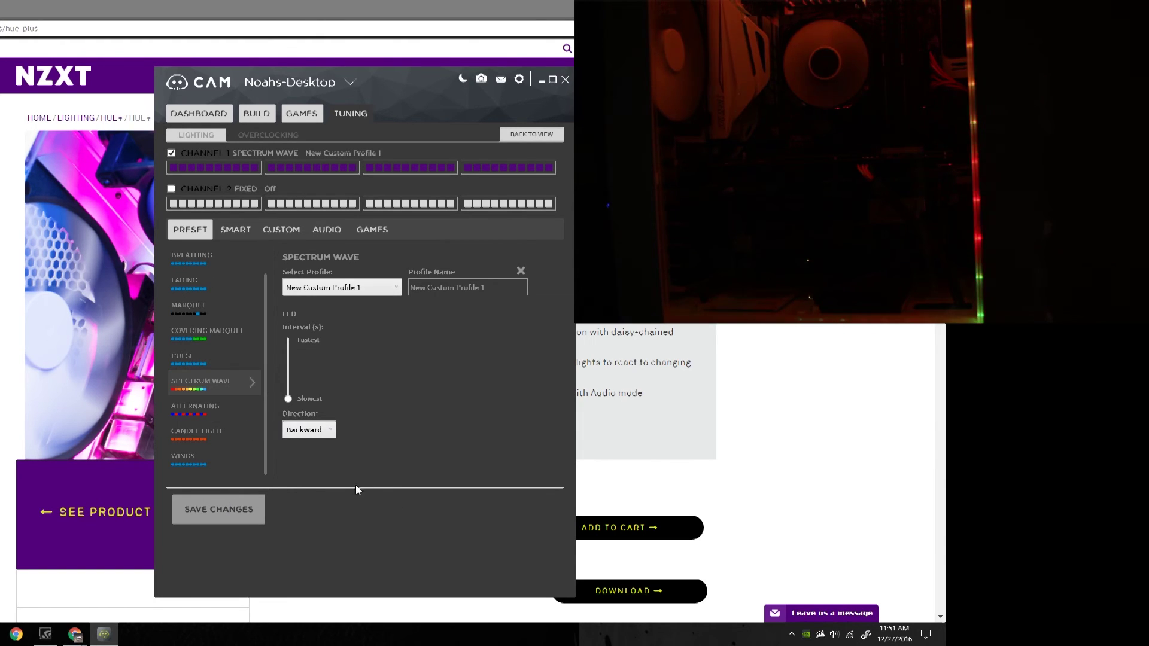
Apply the Alternating Christmas preset, try it moving, then save it static in green and red.
left_click(199, 413)
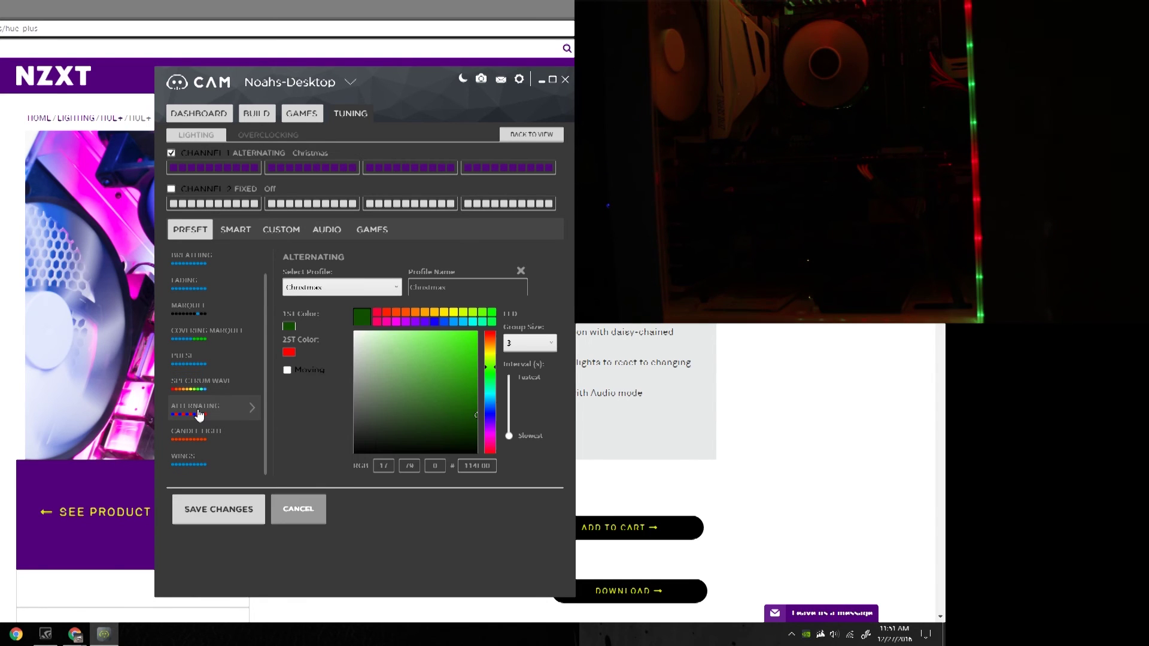
left_click(237, 513)
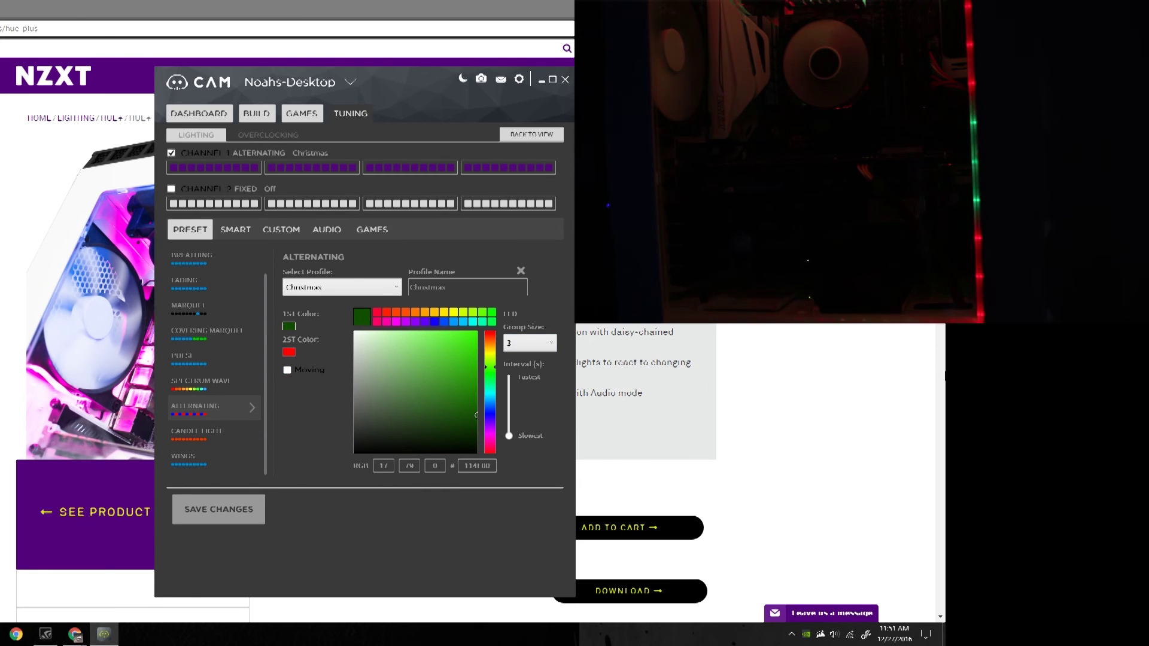
left_click(287, 370)
left_click(232, 509)
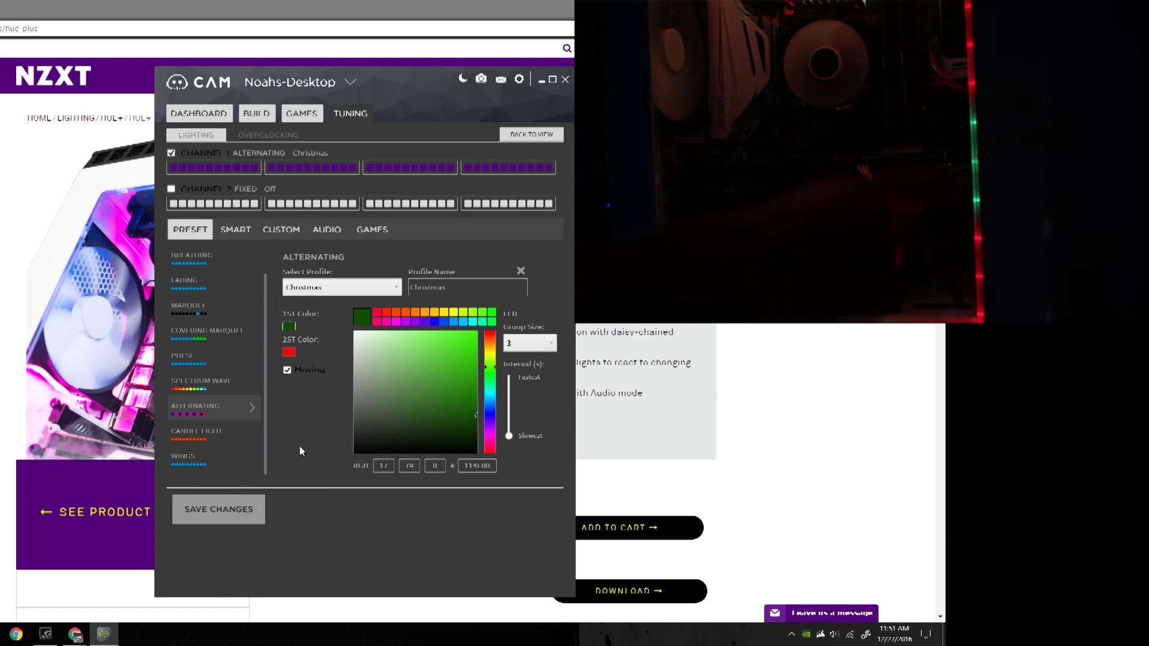
left_click(288, 370)
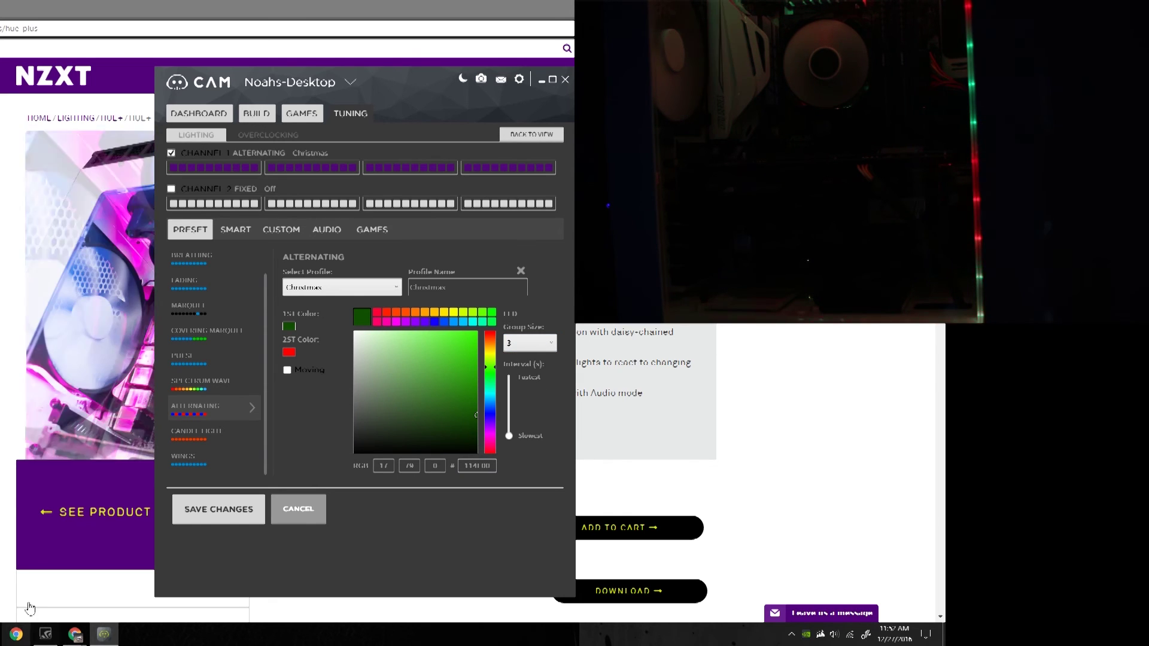
left_click(257, 507)
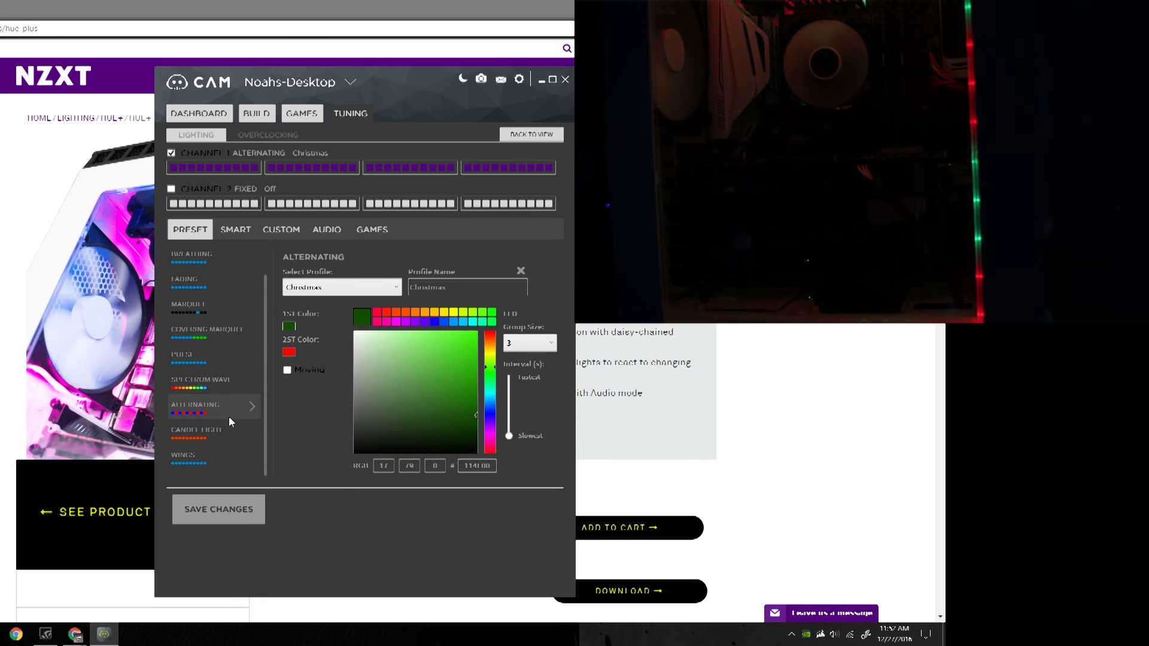
Apply the Candle Light preset to Channel 1's case lights.
left_click(210, 463)
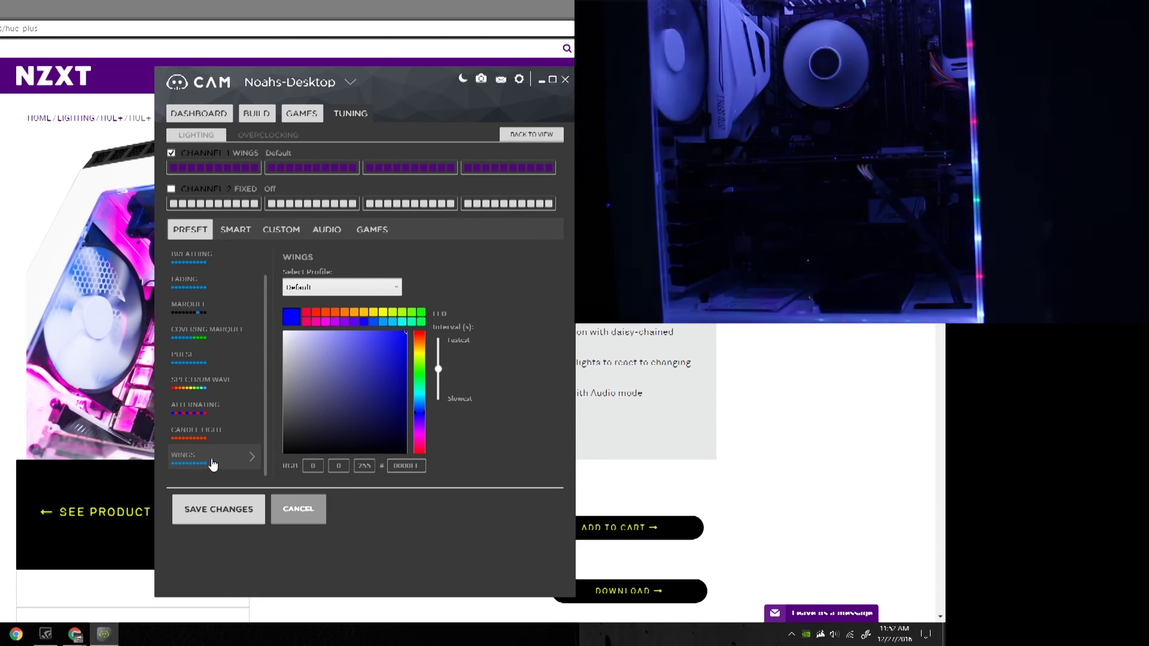
left_click(227, 440)
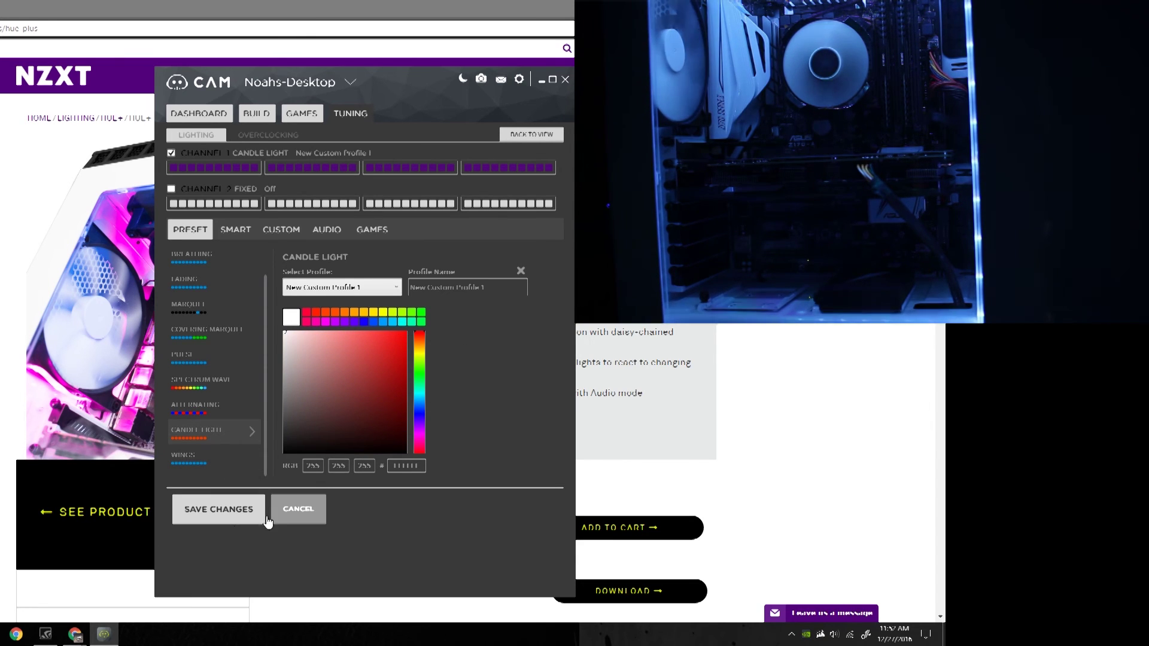
left_click(222, 525)
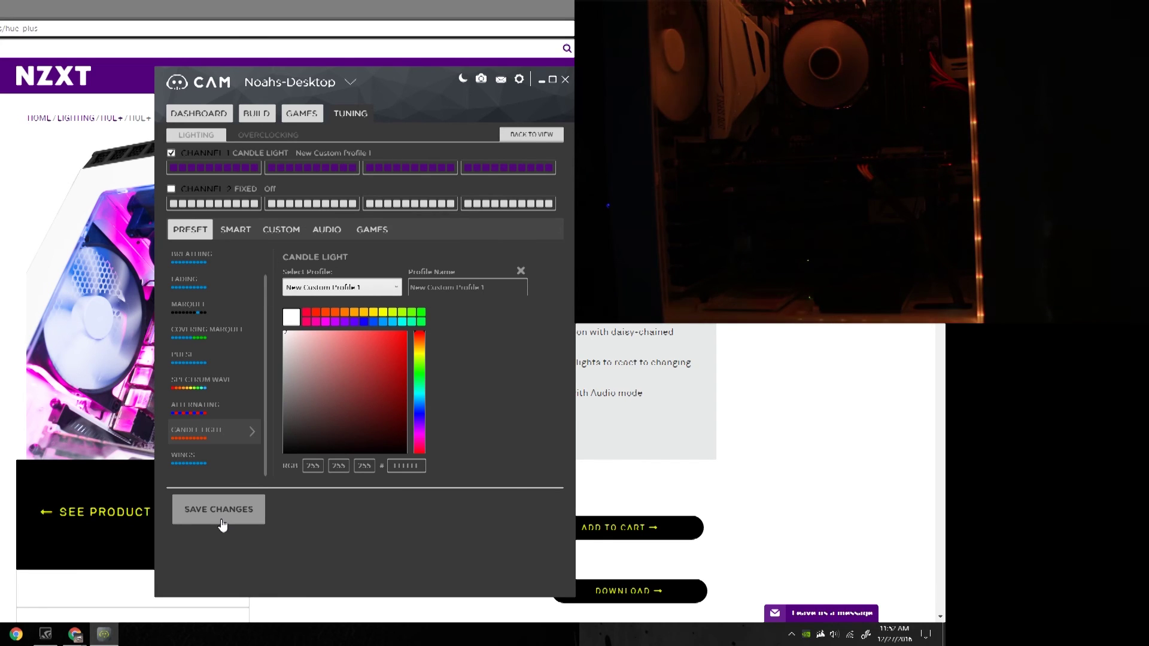
Save the candle colour as red, then orange-red, then reset it to white (255, 255, 255).
left_click(406, 333)
left_click(200, 509)
left_click(420, 342)
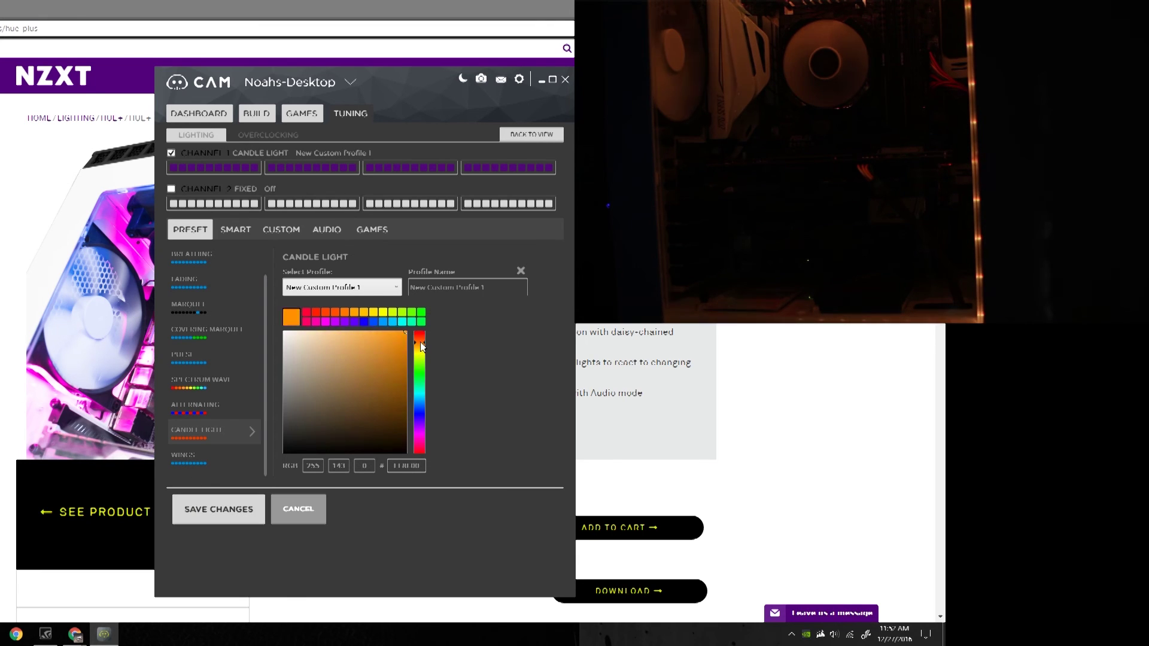
left_click(423, 336)
left_click(240, 510)
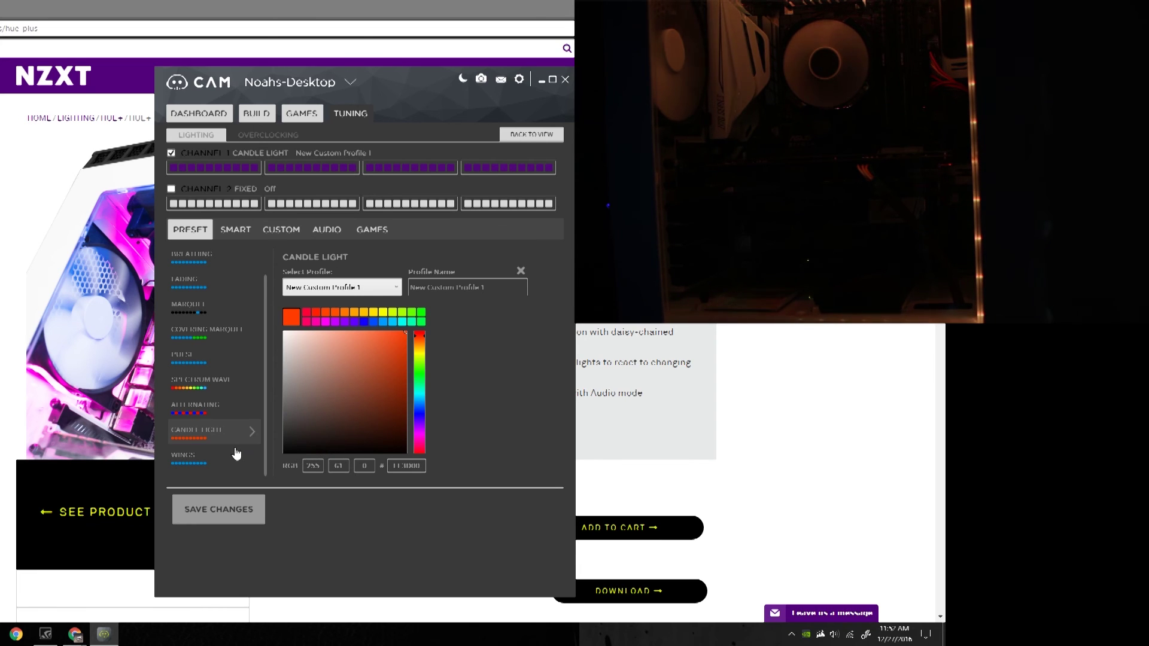
left_click(332, 350)
left_click_drag(321, 349, 195, 463)
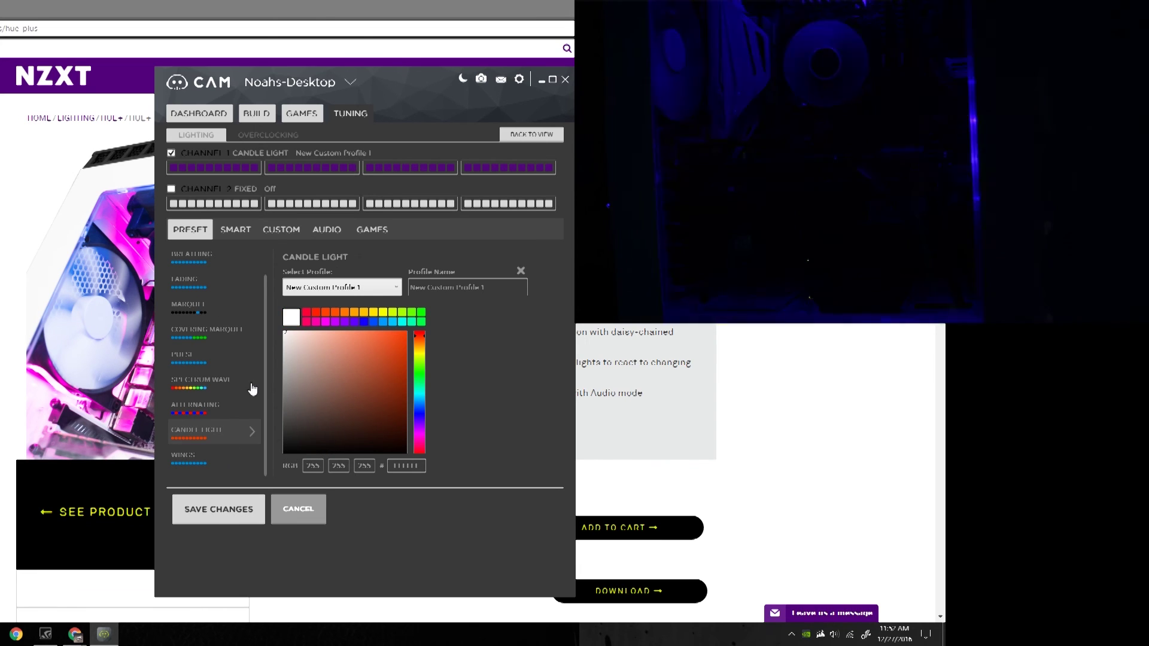
Apply the blue Wings preset, trying lavender before saving it as pure blue.
left_click(217, 464)
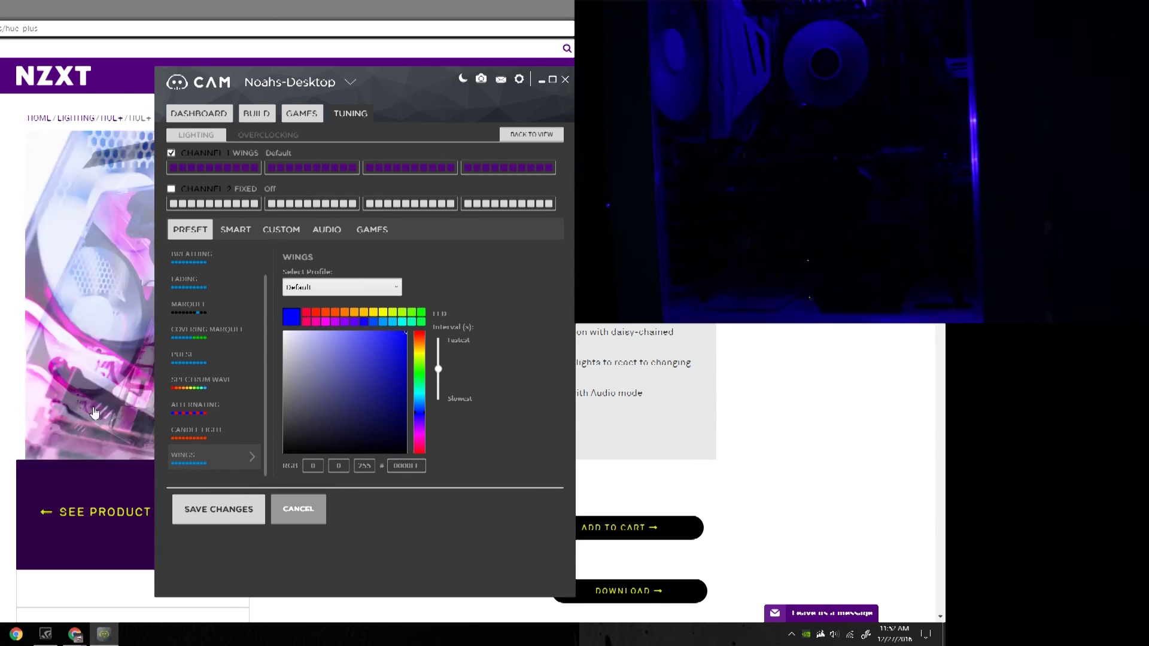
left_click(233, 512)
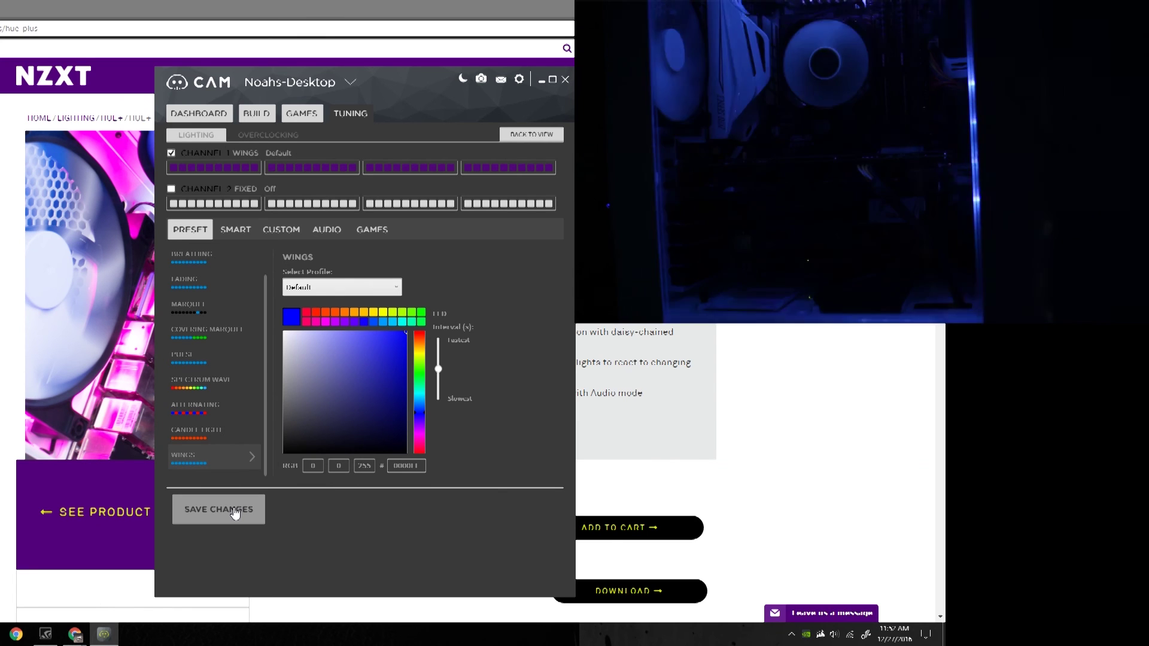
left_click_drag(377, 360, 337, 336)
left_click(192, 521)
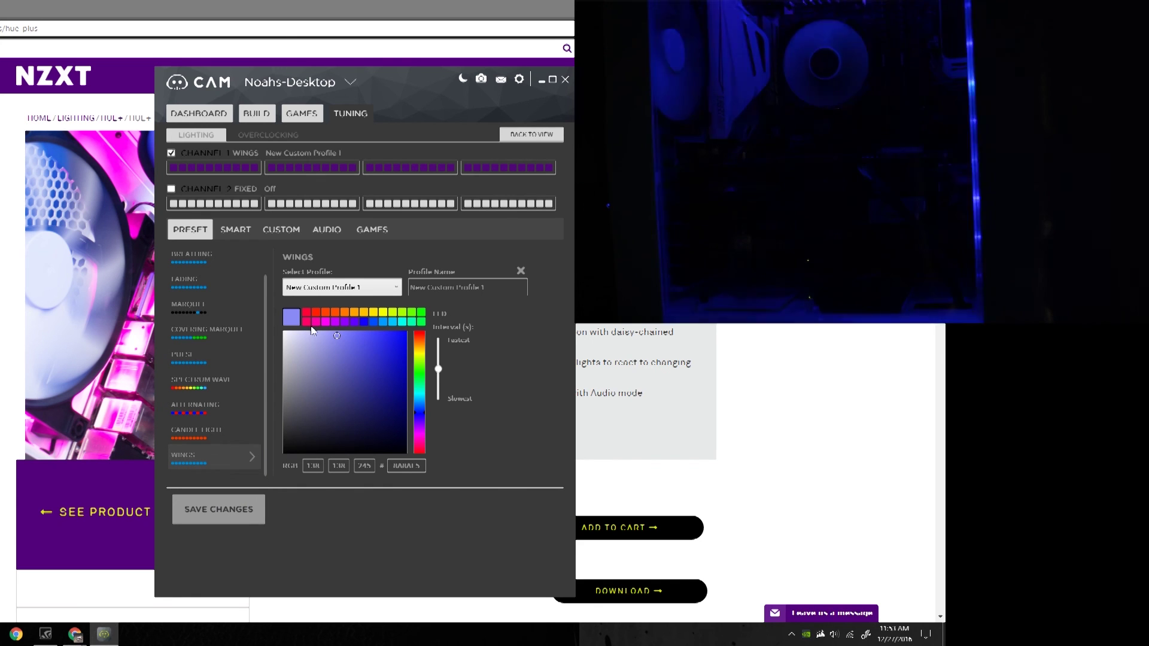
left_click(364, 321)
left_click(254, 510)
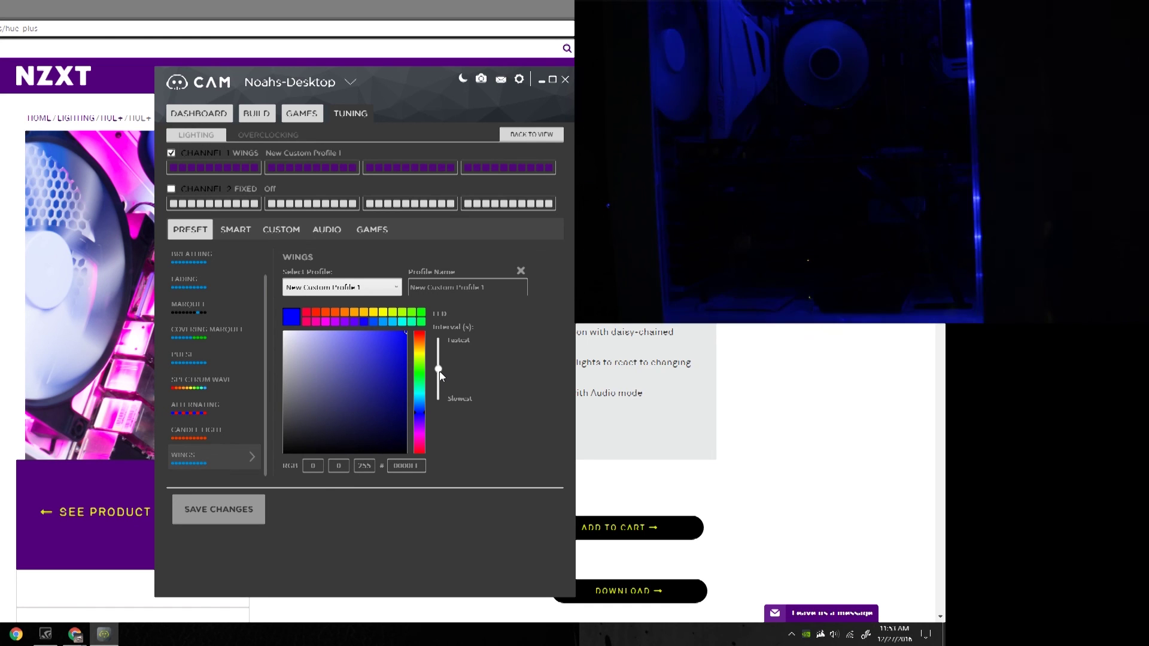
Set the Wings LED Interval to Fastest and save, then to Slowest and save.
left_click_drag(440, 369, 438, 339)
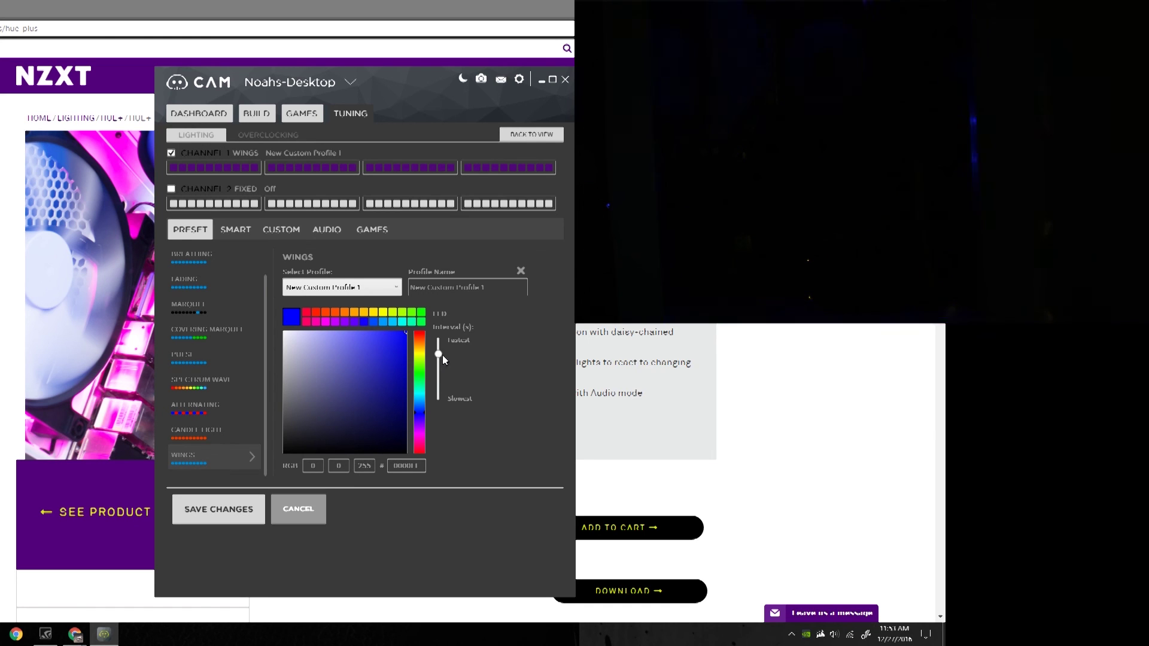
left_click(248, 516)
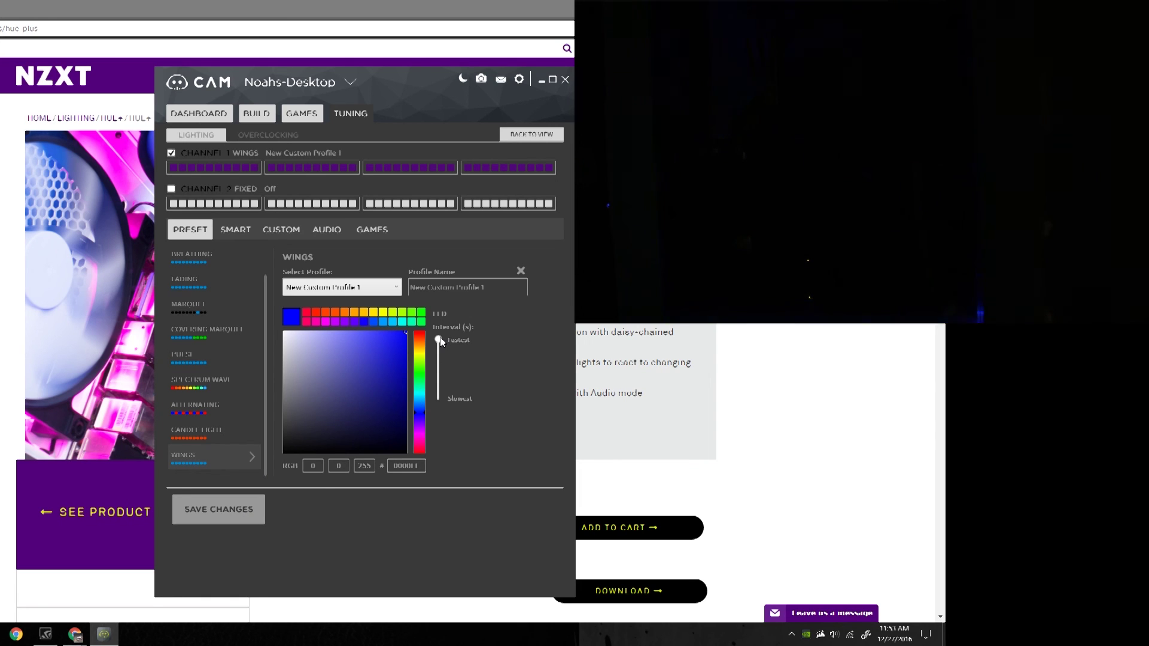
left_click_drag(440, 339, 437, 414)
left_click(224, 510)
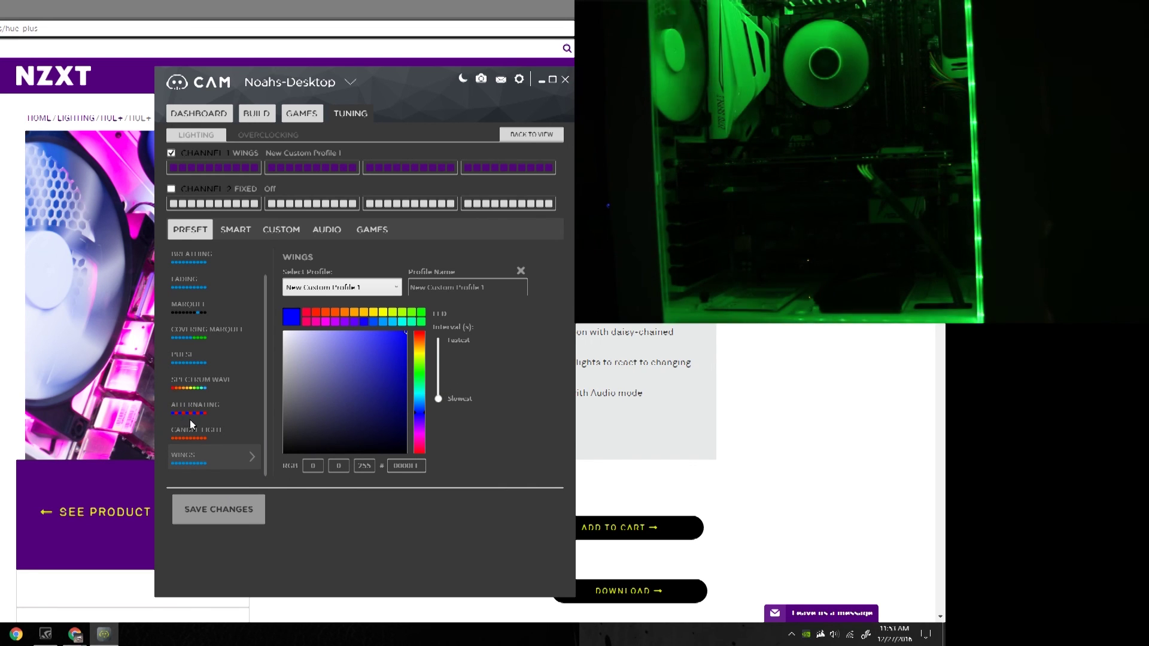
Switch Channel 1 to the Fading Color Fade preset and apply it.
scroll(217, 436, "up", 1)
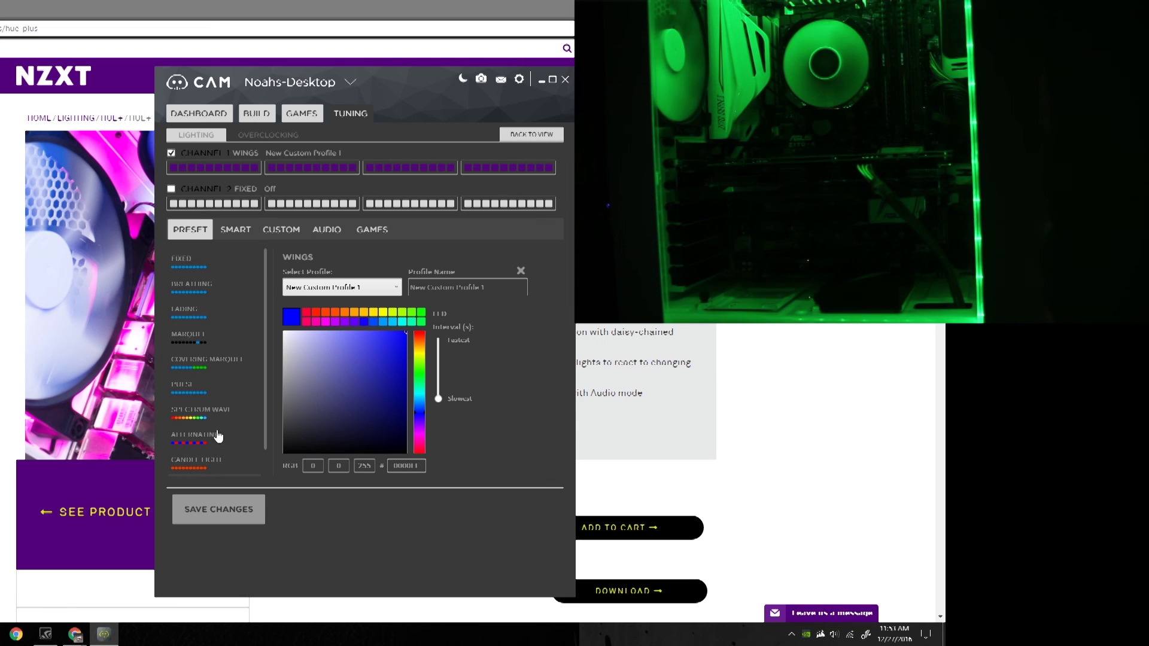
left_click(218, 309)
left_click(229, 521)
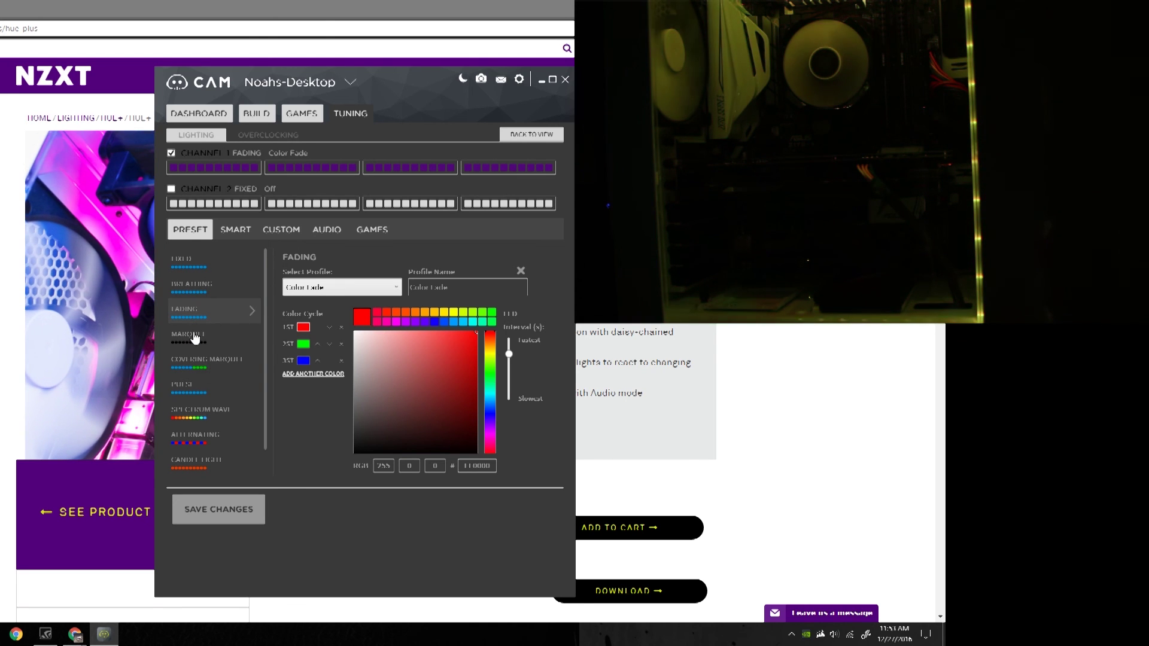
Nudge the CAM window slightly left by its title bar.
mouse_move(411, 81)
left_mouse_down()
mouse_move(448, 77)
mouse_move(407, 73)
mouse_move(412, 84)
mouse_move(400, 84)
left_mouse_up()
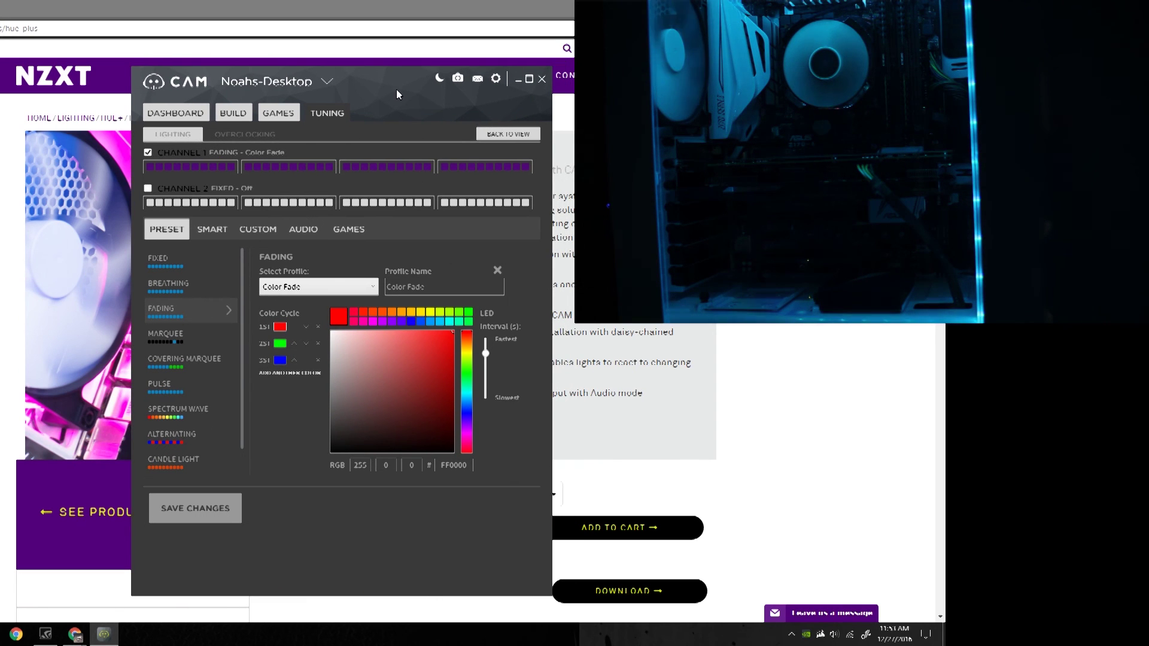